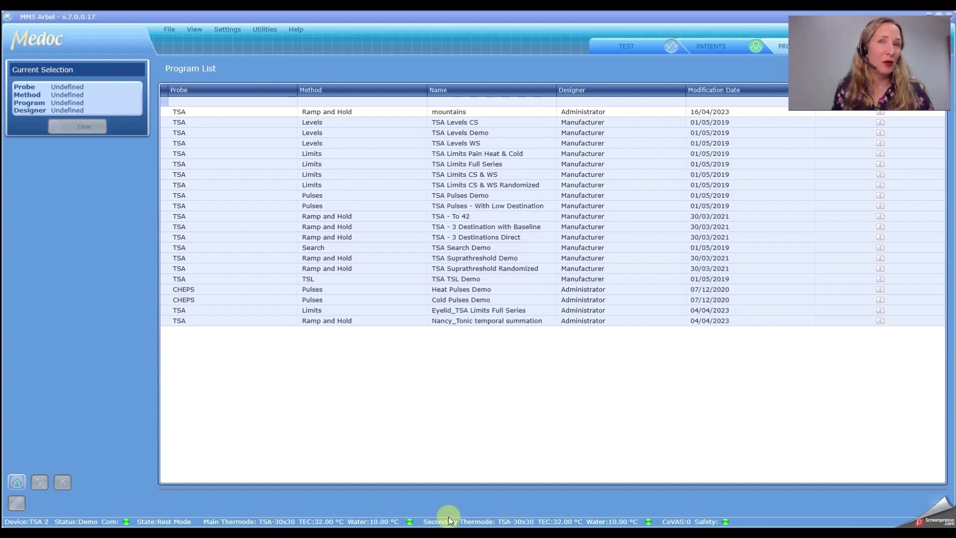
# Step: Select the saved 'mountains' Ramp and Hold program in the Program List
pyautogui.click(450, 115)
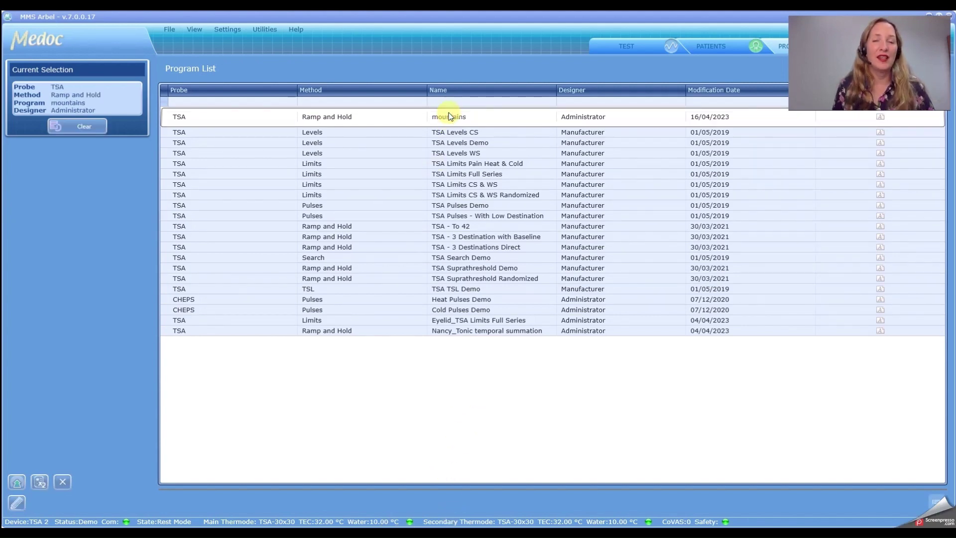
pyautogui.doubleClick(449, 116)
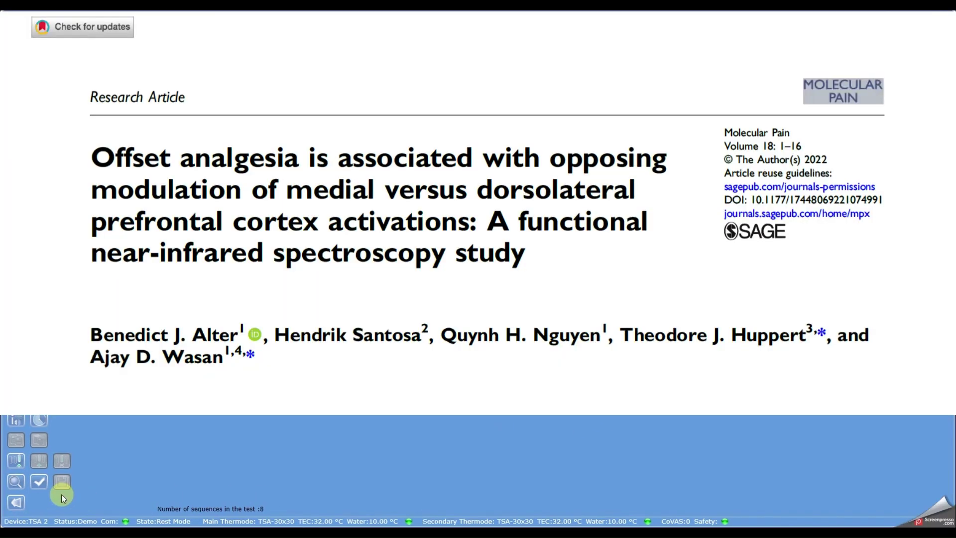
pyautogui.click(16, 502)
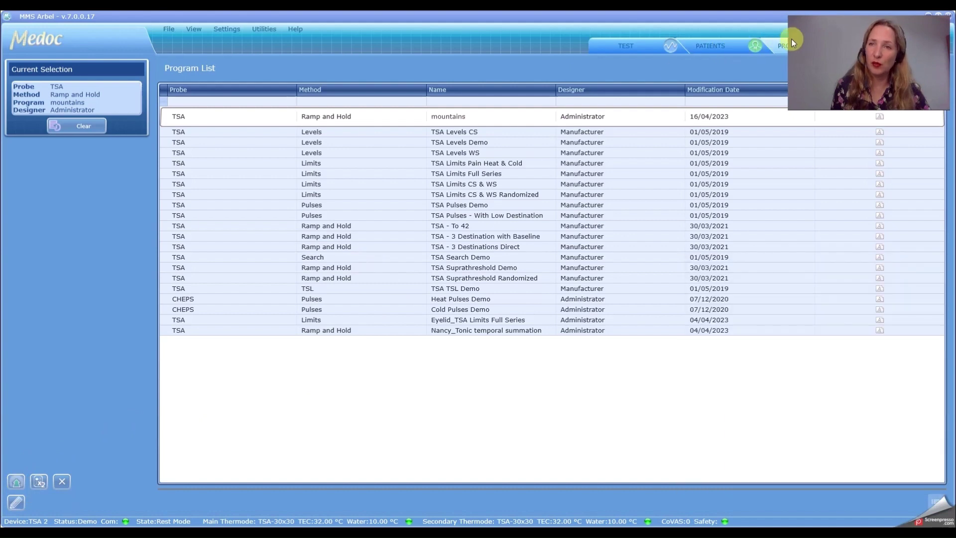
# Step: Create program 'Offset analgesia' with probe TSA and method Ramp and Hold
pyautogui.click(16, 482)
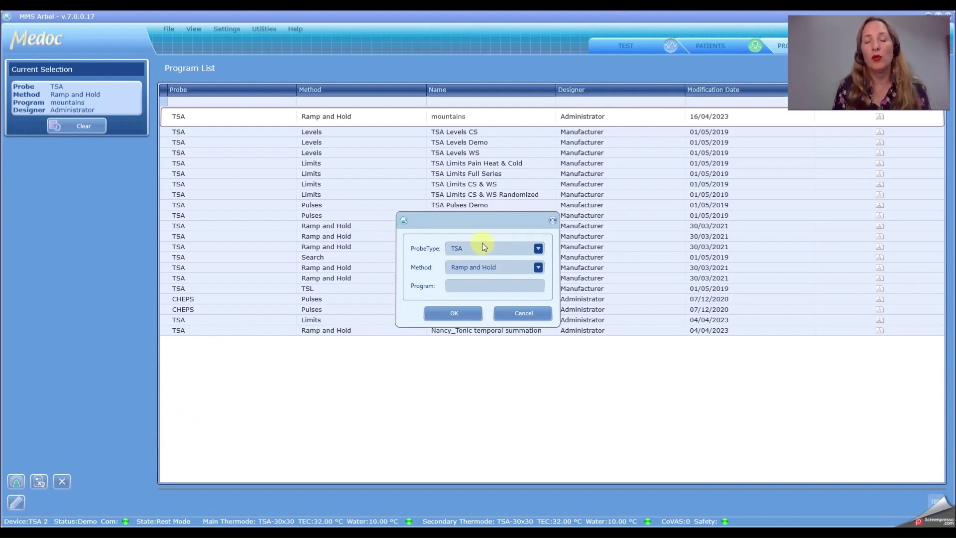
pyautogui.click(538, 268)
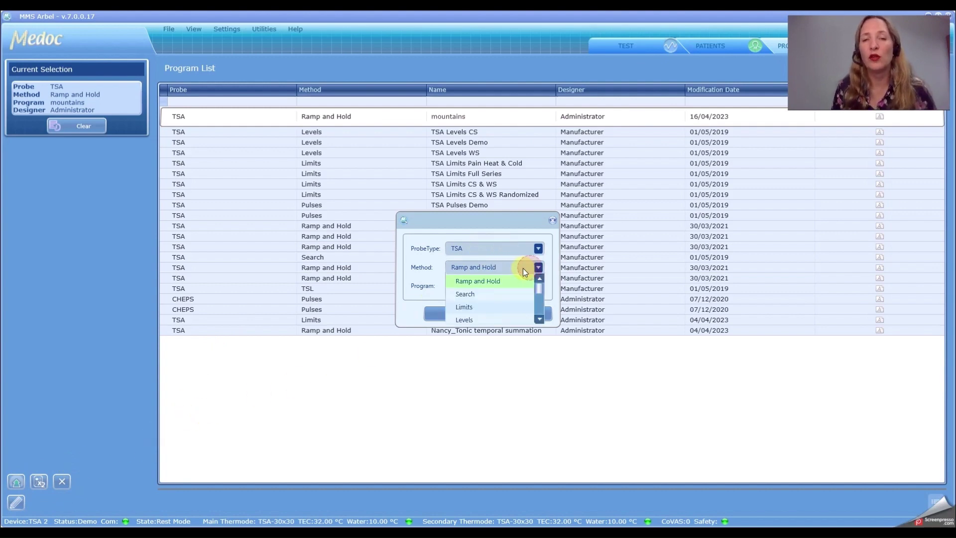
pyautogui.click(486, 281)
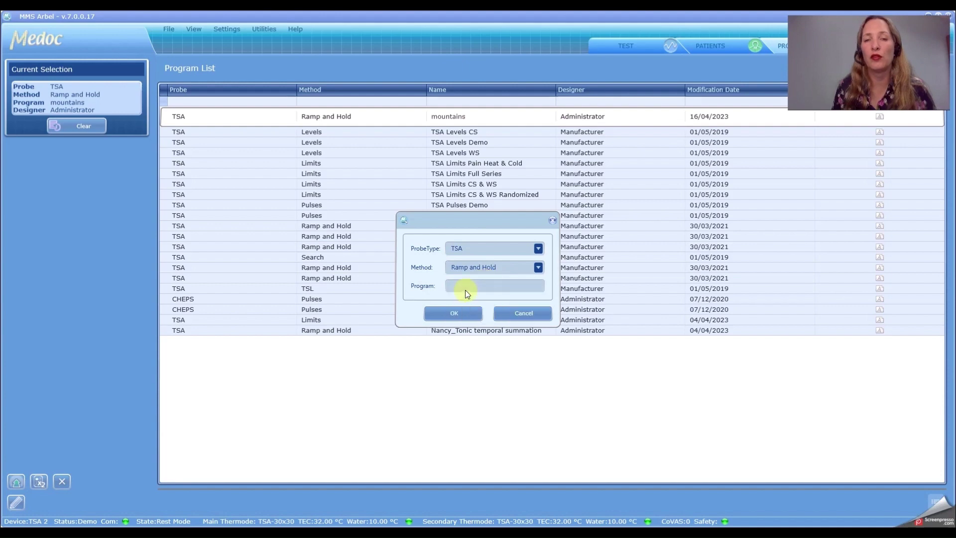
pyautogui.click(460, 287)
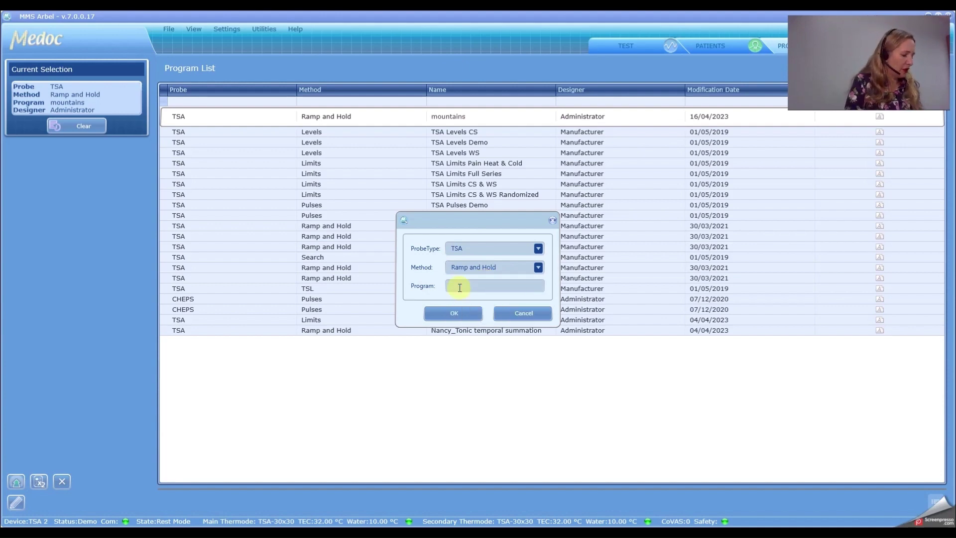
pyautogui.write('Offset analgesia')
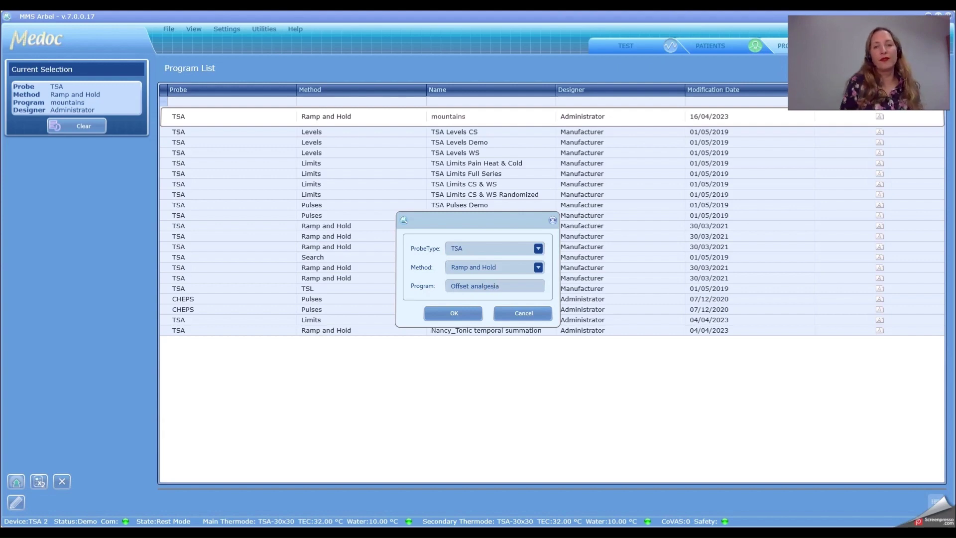
pyautogui.click(464, 312)
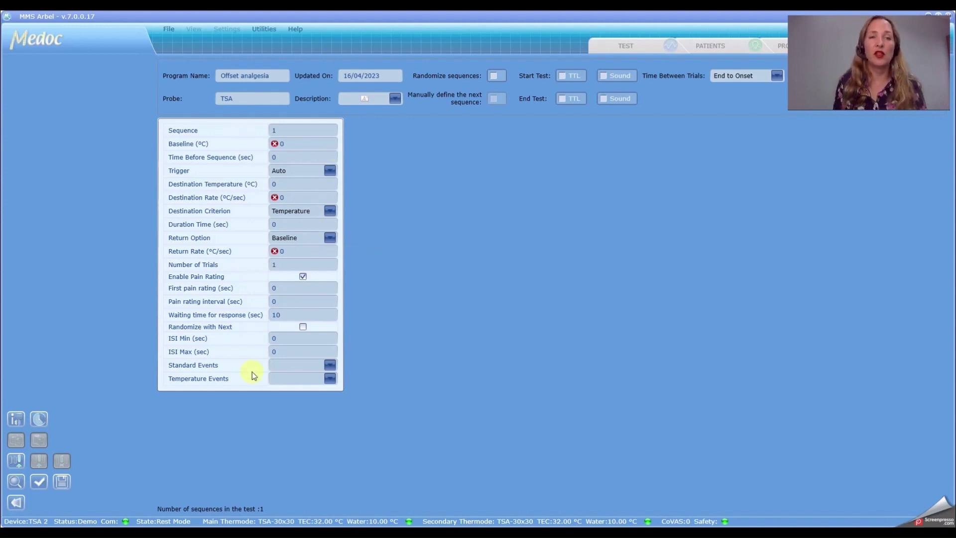
# Step: Enter sequence 1: baseline 32, destination 47 °C at 1.5 °C/s, 5 s duration, return rate 1, then preview the graph
pyautogui.click(290, 145)
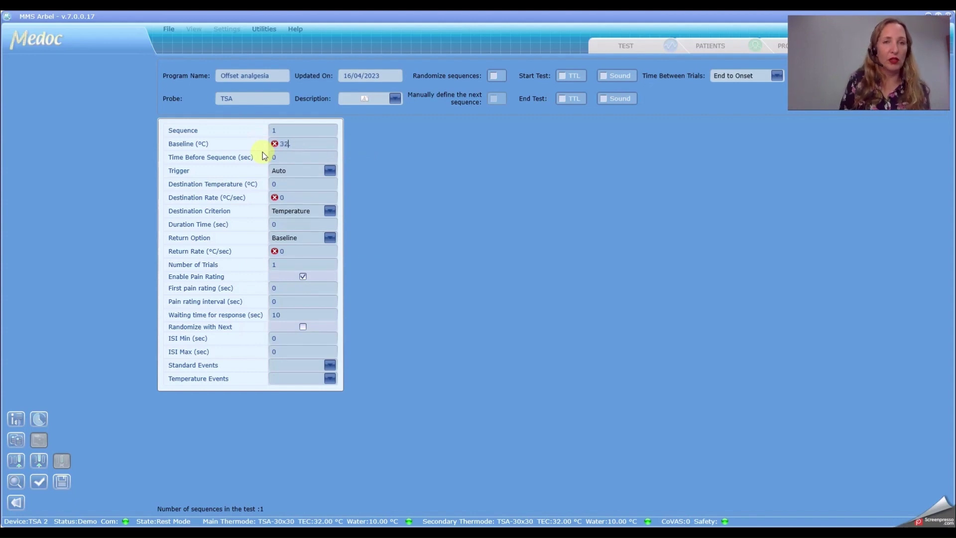
pyautogui.click(286, 184)
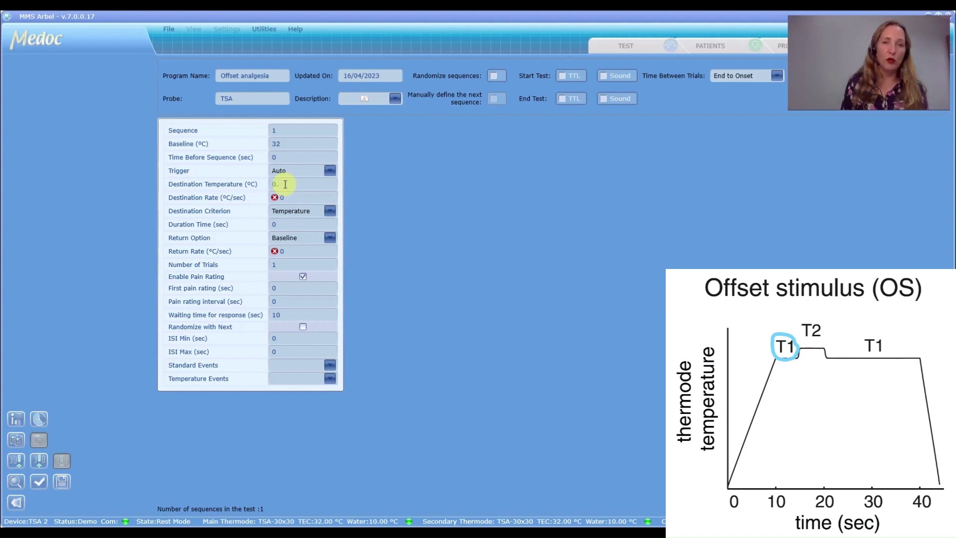
pyautogui.doubleClick(286, 184)
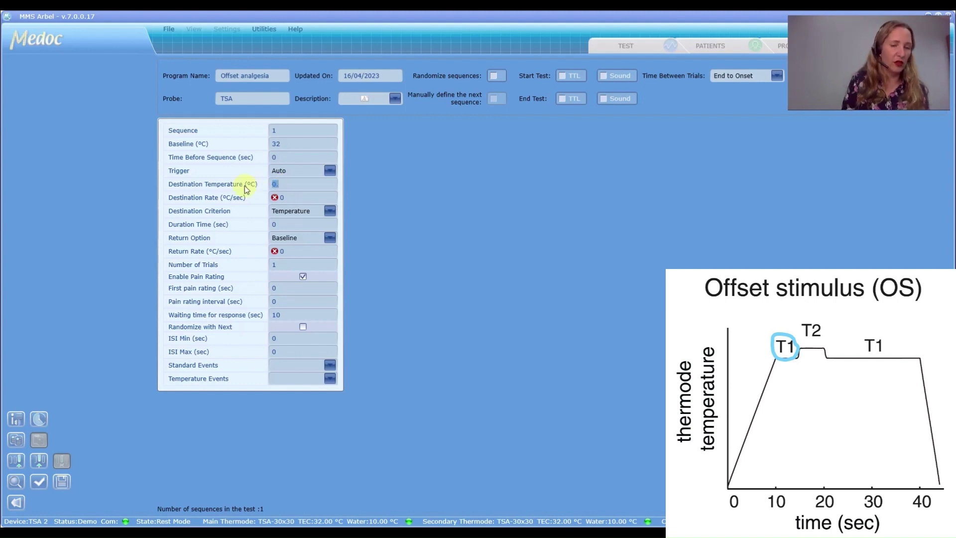
pyautogui.write('47')
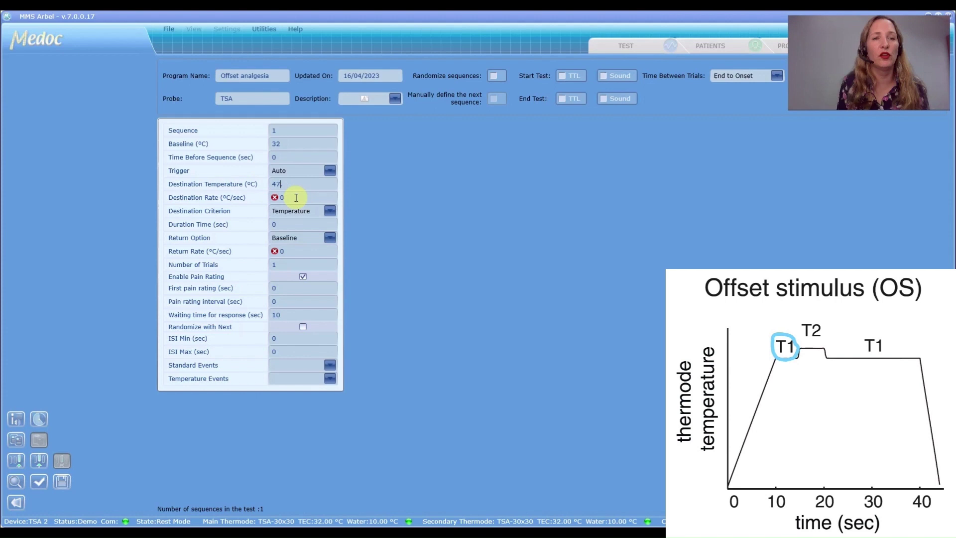
pyautogui.doubleClick(283, 197)
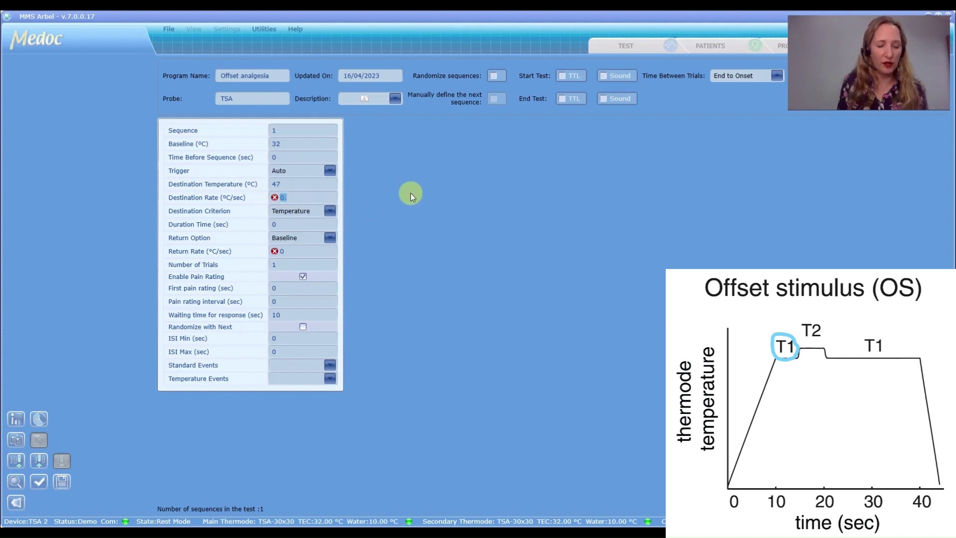
pyautogui.write('1.5')
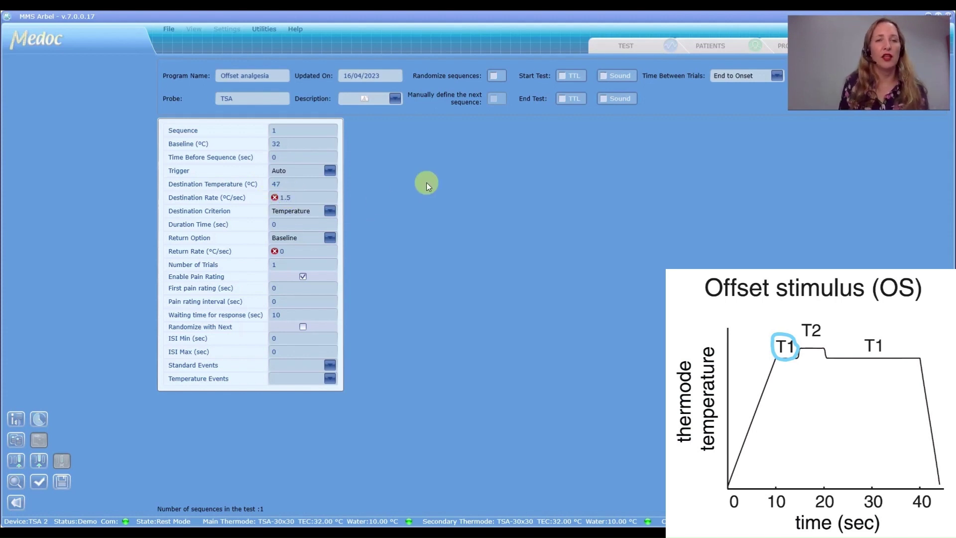
pyautogui.click(248, 227)
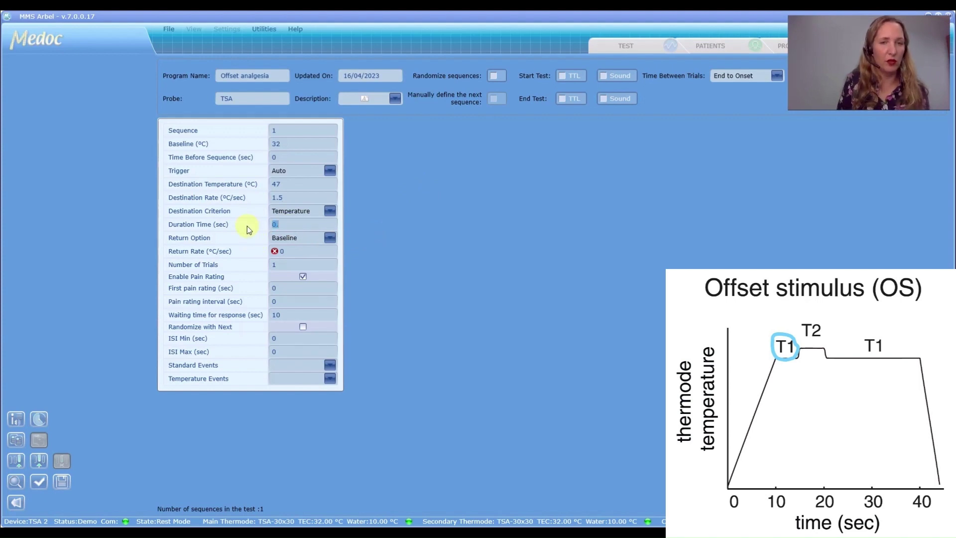
pyautogui.write('5')
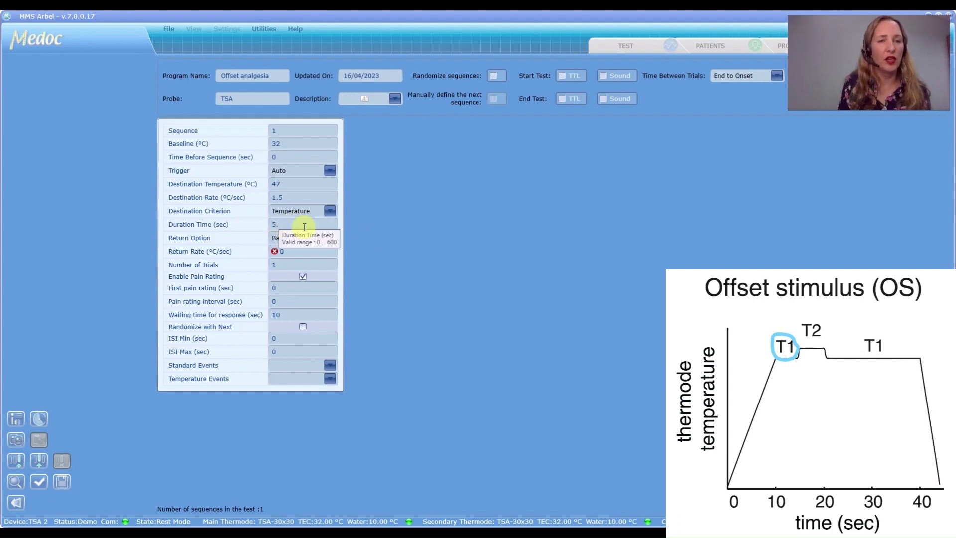
pyautogui.click(277, 253)
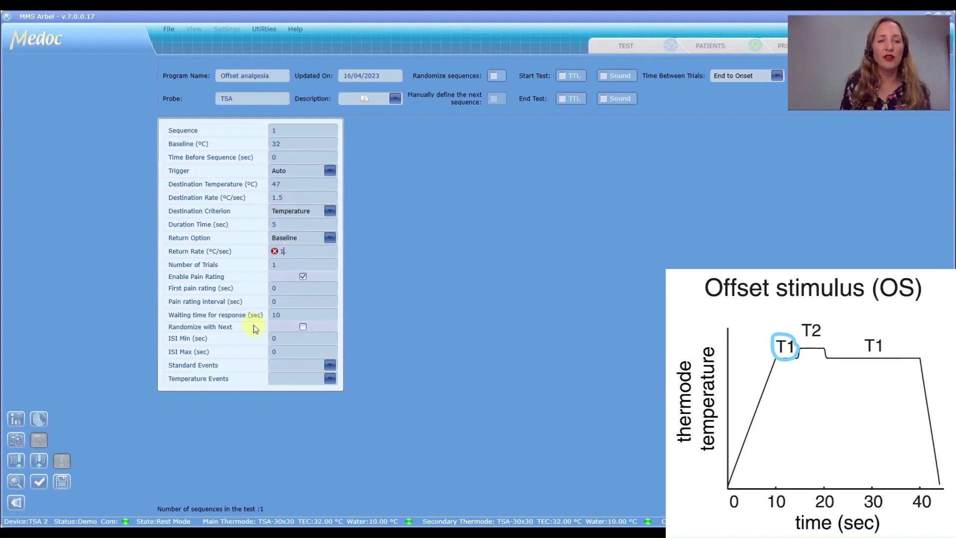
pyautogui.write('.')
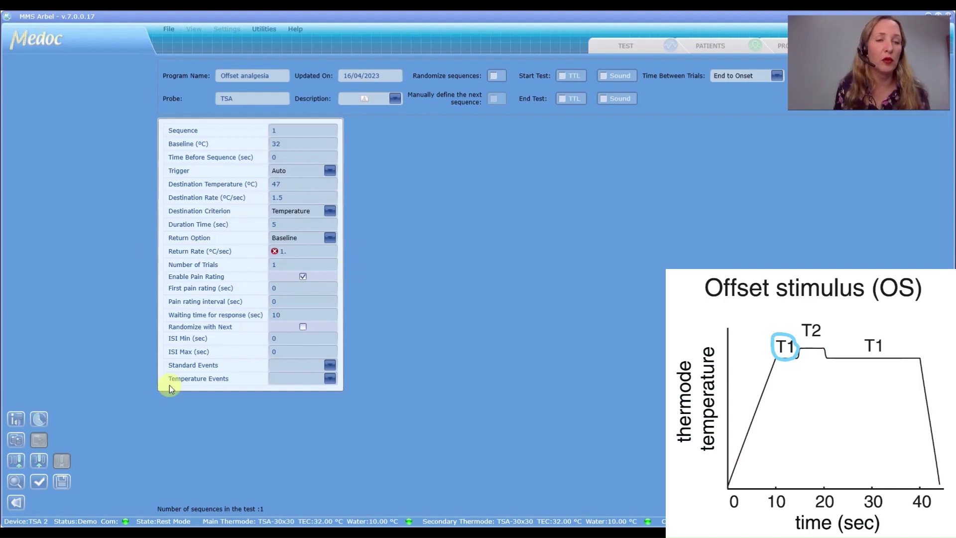
pyautogui.click(16, 481)
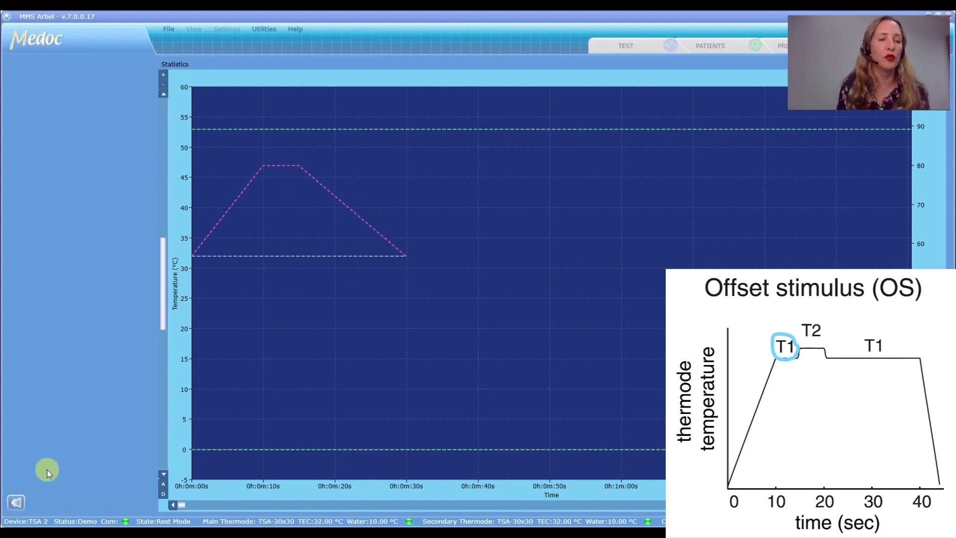
pyautogui.click(18, 504)
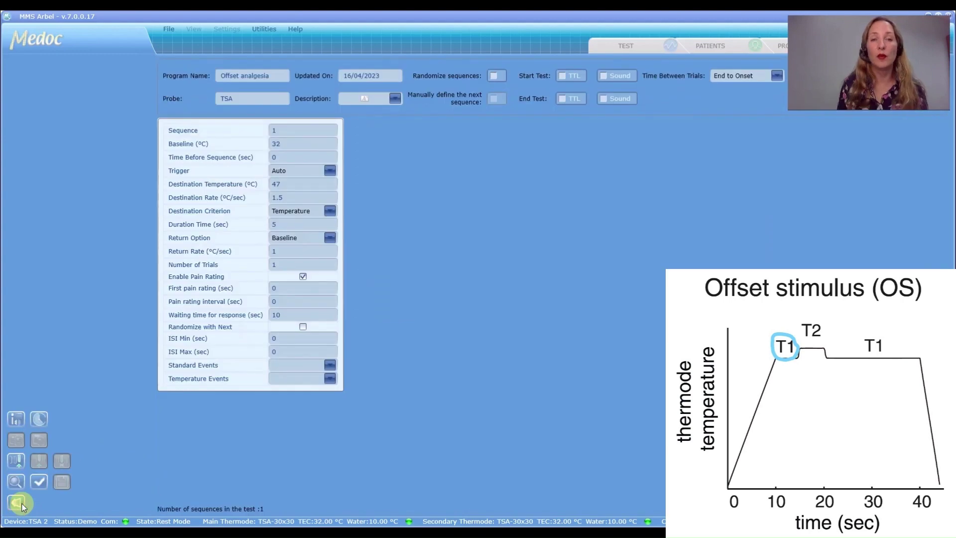
# Step: Make sequence 1 continue to the next destination and add a second sequence
pyautogui.click(330, 240)
pyautogui.click(321, 267)
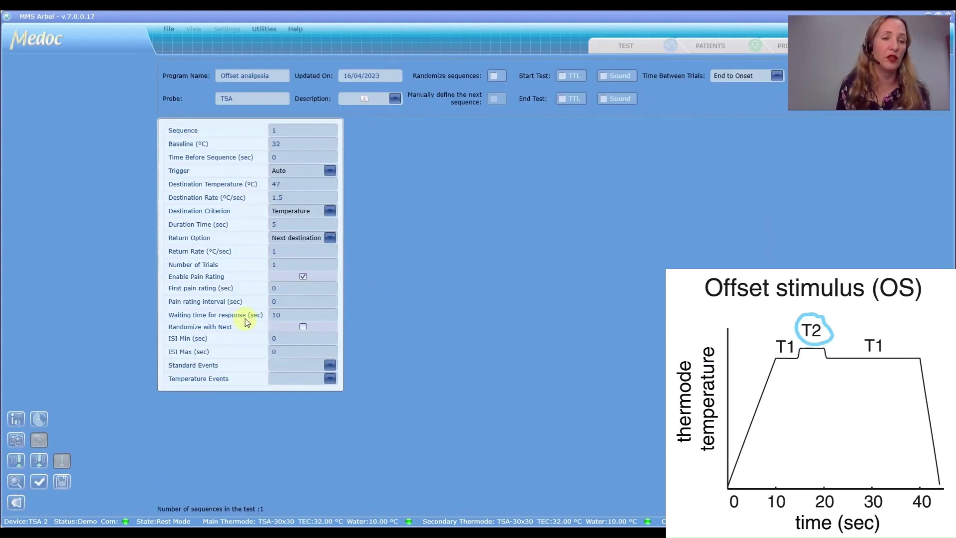
pyautogui.click(40, 460)
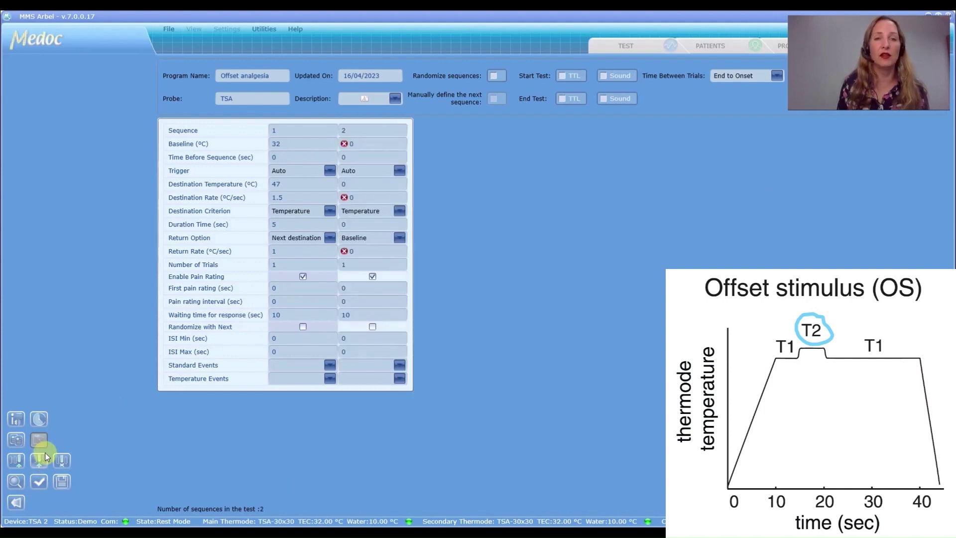
# Step: Enter sequence 2: baseline 32, destination 48 °C at 1.5 °C/s, 5 s duration, return rate 1
pyautogui.click(363, 144)
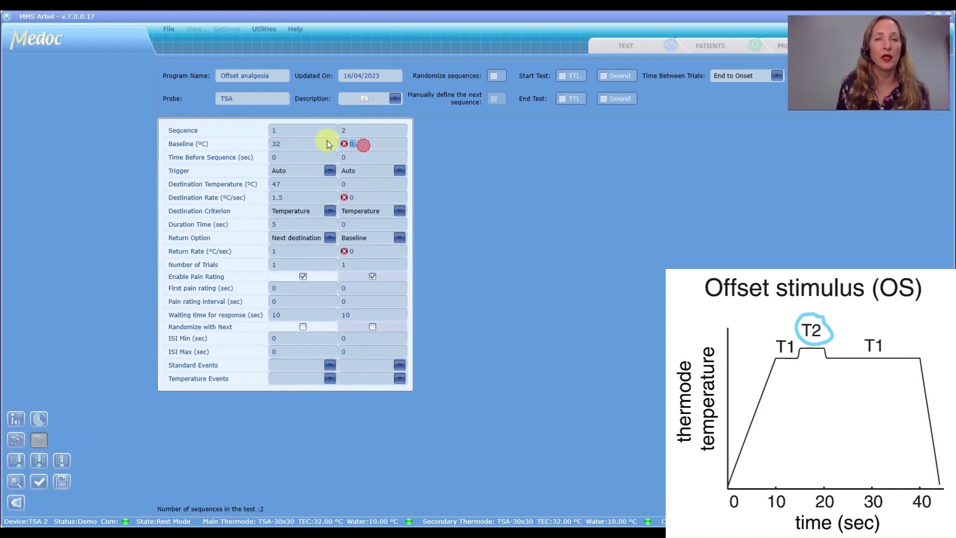
pyautogui.write('32')
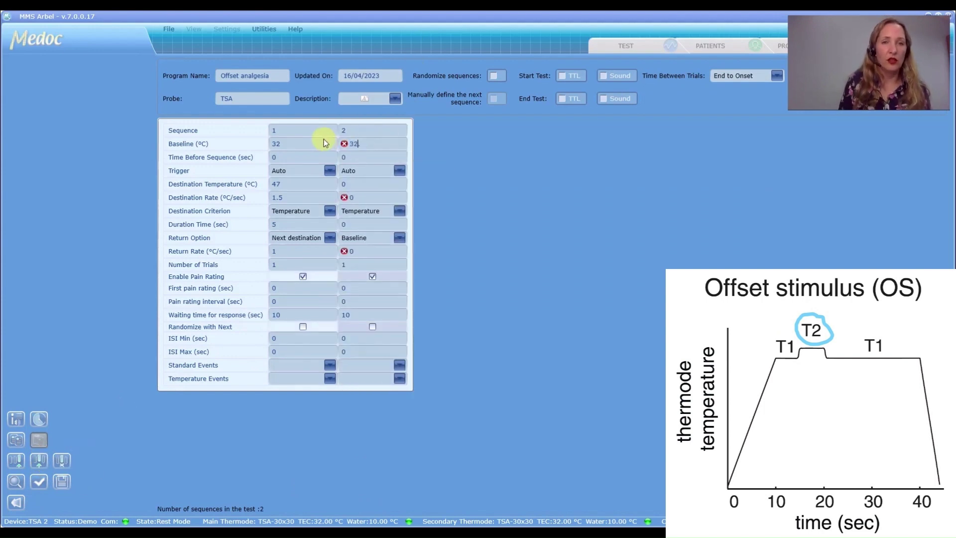
pyautogui.click(347, 183)
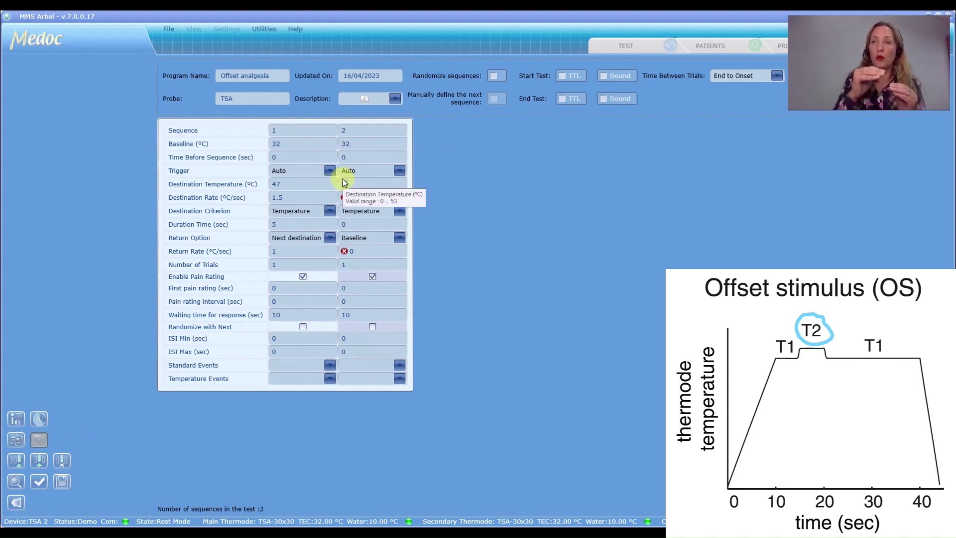
pyautogui.write('48.')
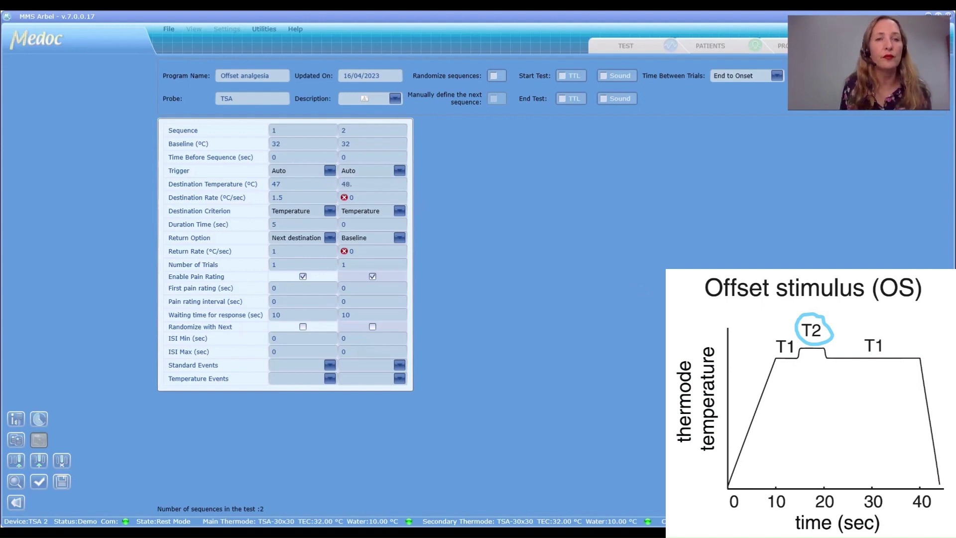
pyautogui.click(168, 104)
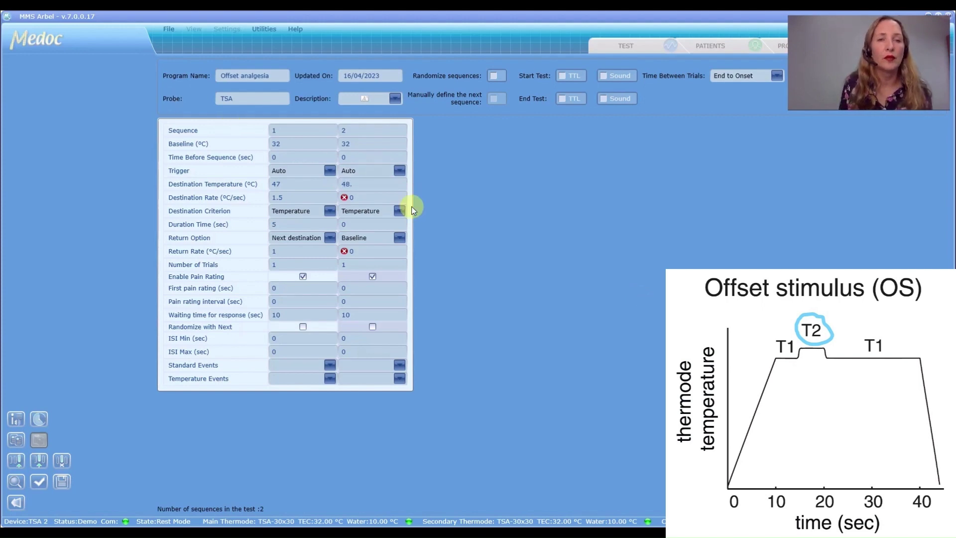
pyautogui.click(349, 197)
pyautogui.write('1.')
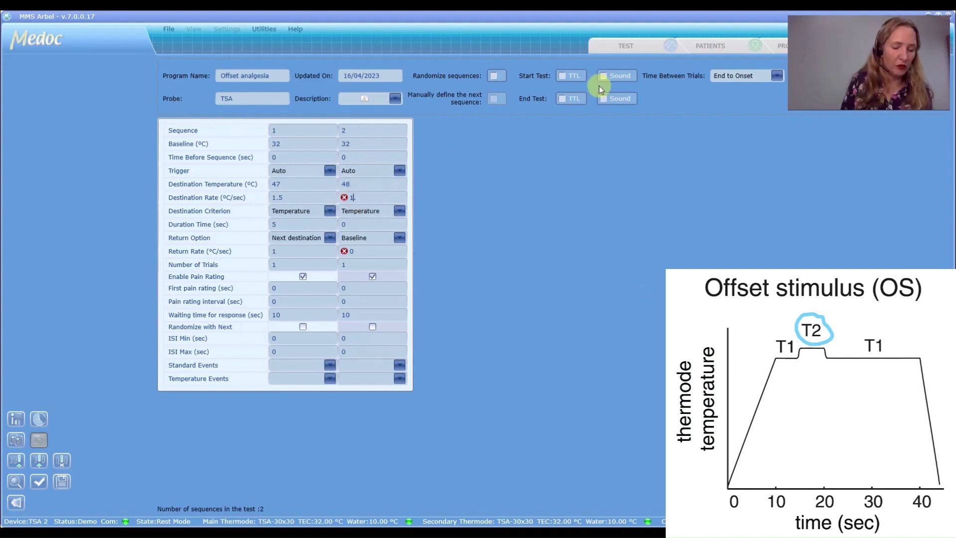
pyautogui.write('5')
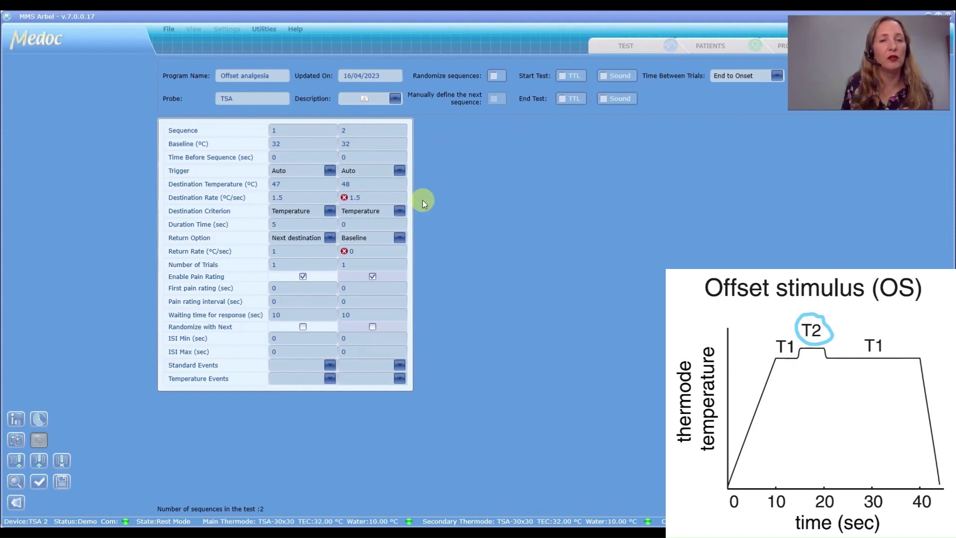
pyautogui.click(358, 225)
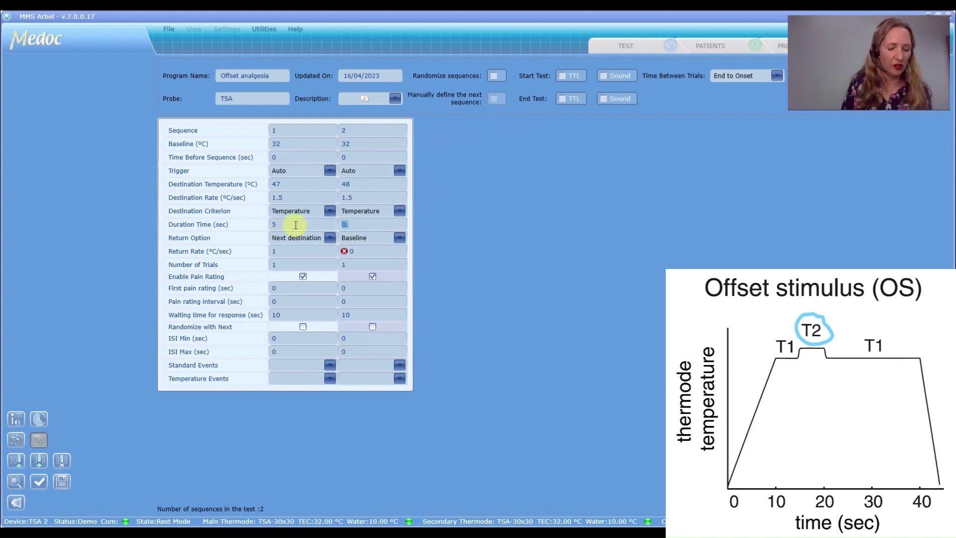
pyautogui.write('5')
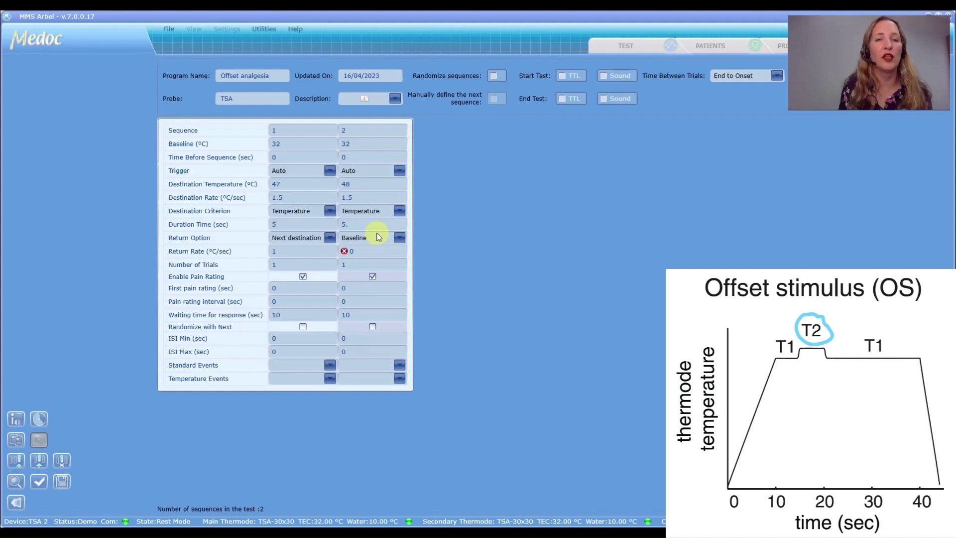
pyautogui.click(362, 250)
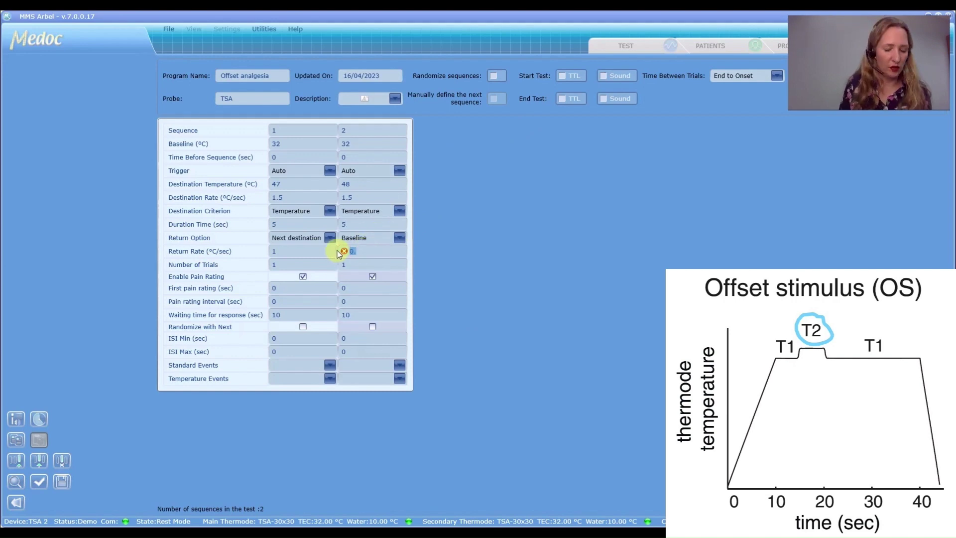
pyautogui.write('1')
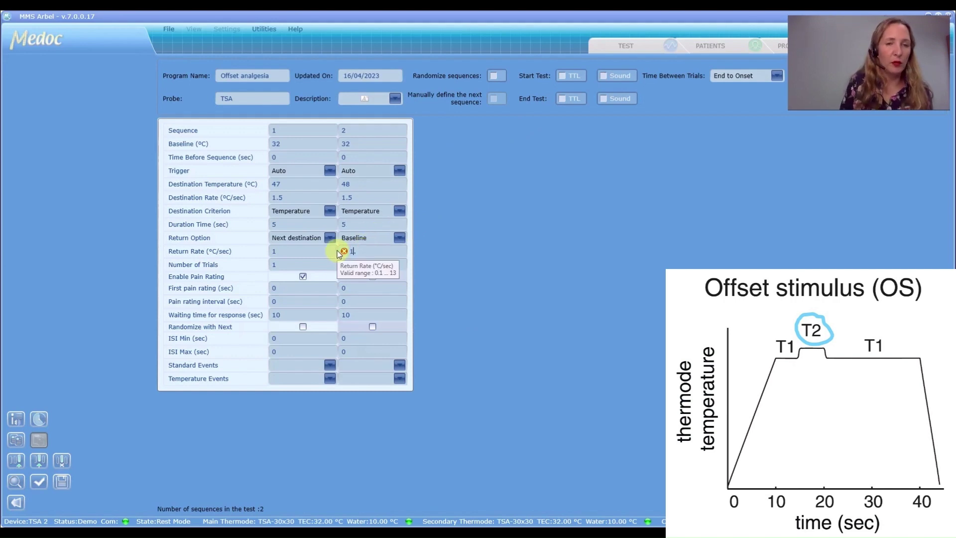
pyautogui.click(15, 482)
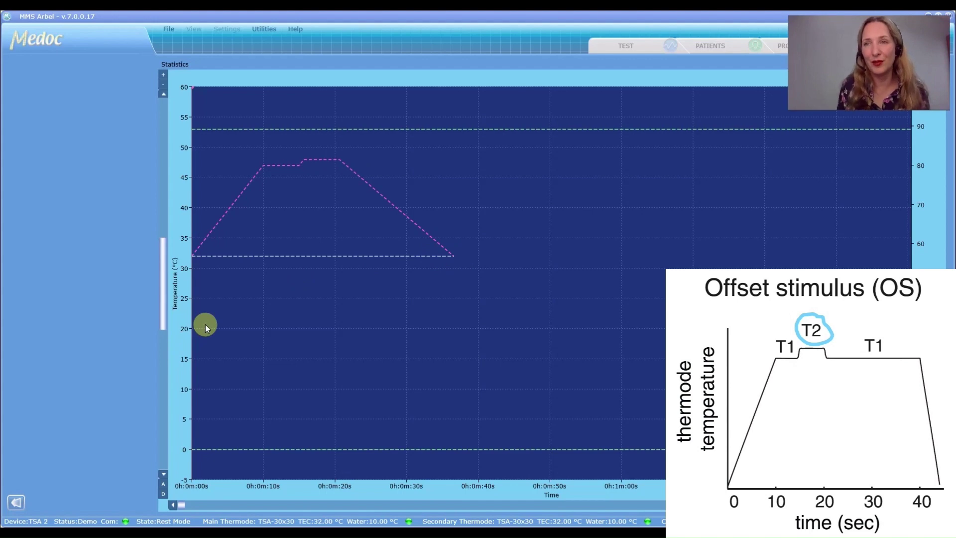
pyautogui.click(16, 504)
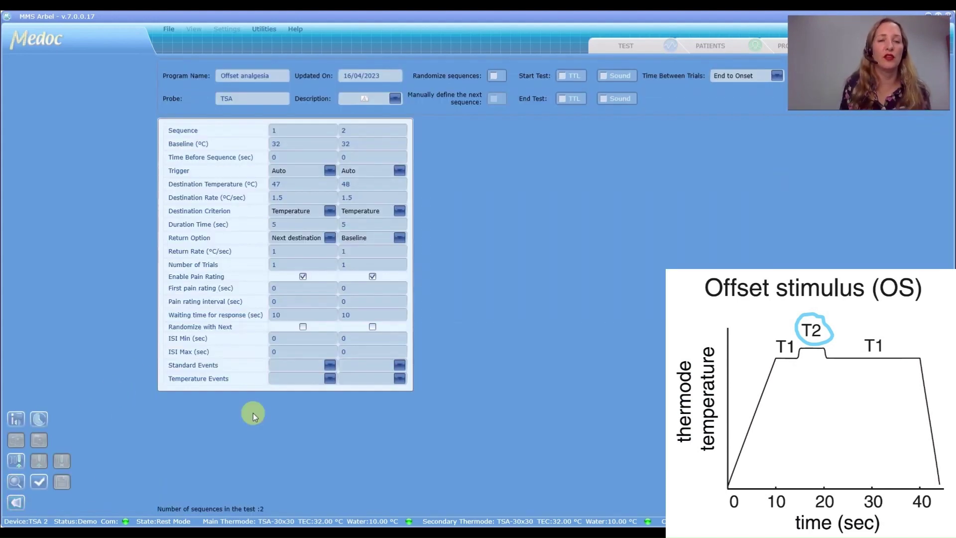
# Step: Set sequence 2's Return Option to Next destination and enable its pain rating
pyautogui.click(400, 238)
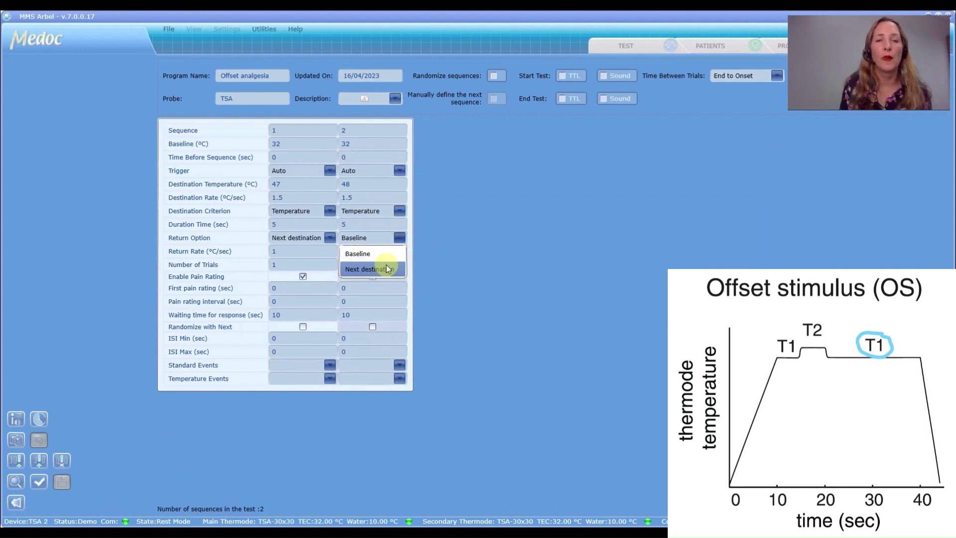
pyautogui.click(386, 269)
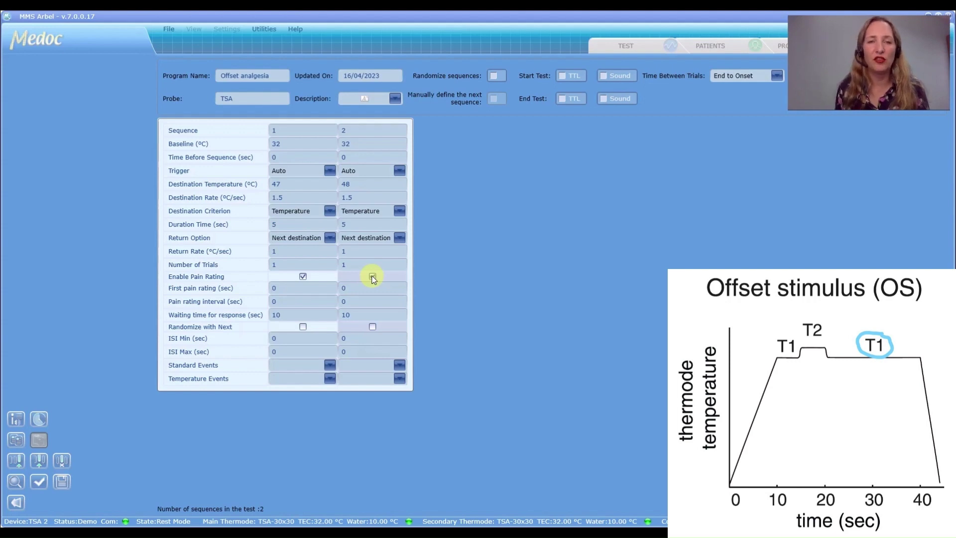
pyautogui.click(373, 276)
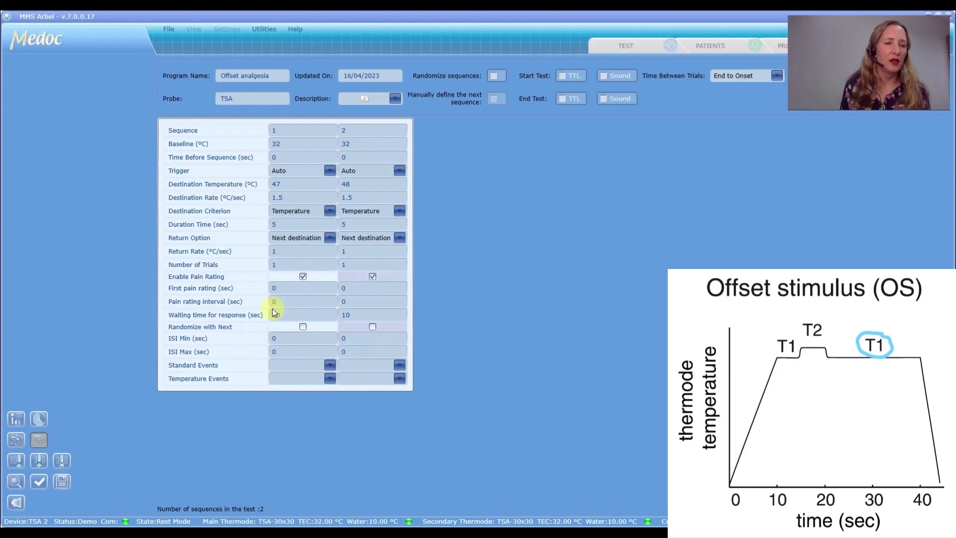
# Step: Add a third sequence with baseline 32 and destination 47 °C at 1.5 °C/s
pyautogui.click(17, 462)
pyautogui.click(411, 145)
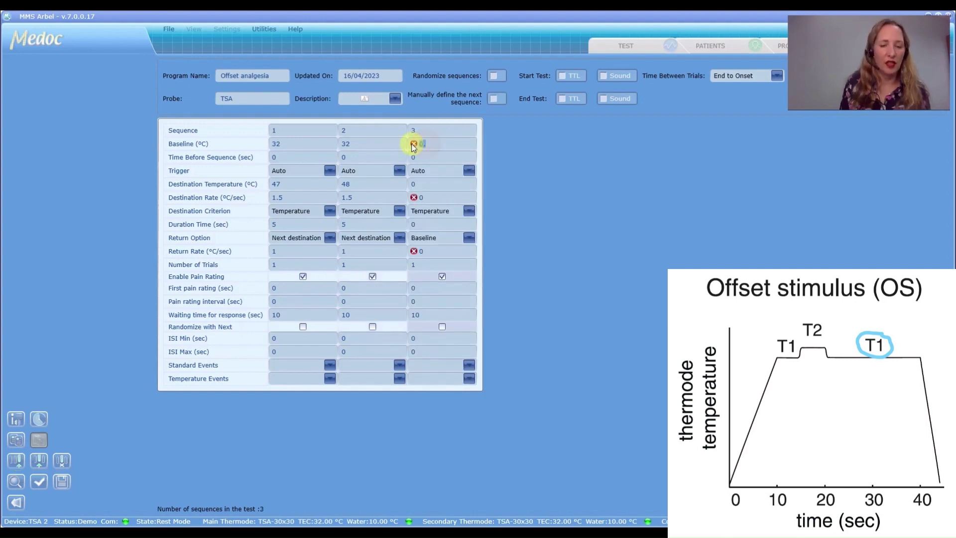
pyautogui.write('32.')
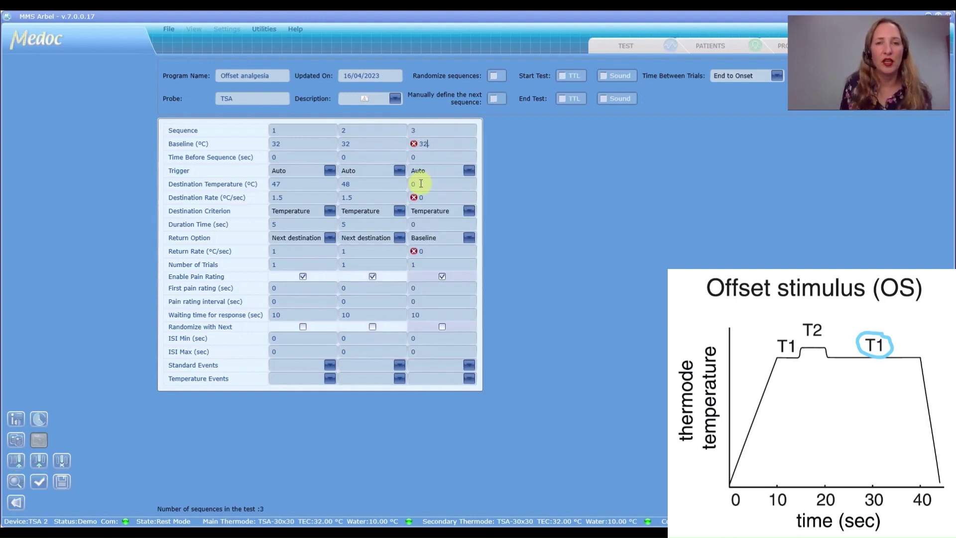
pyautogui.click(421, 184)
pyautogui.write('47.')
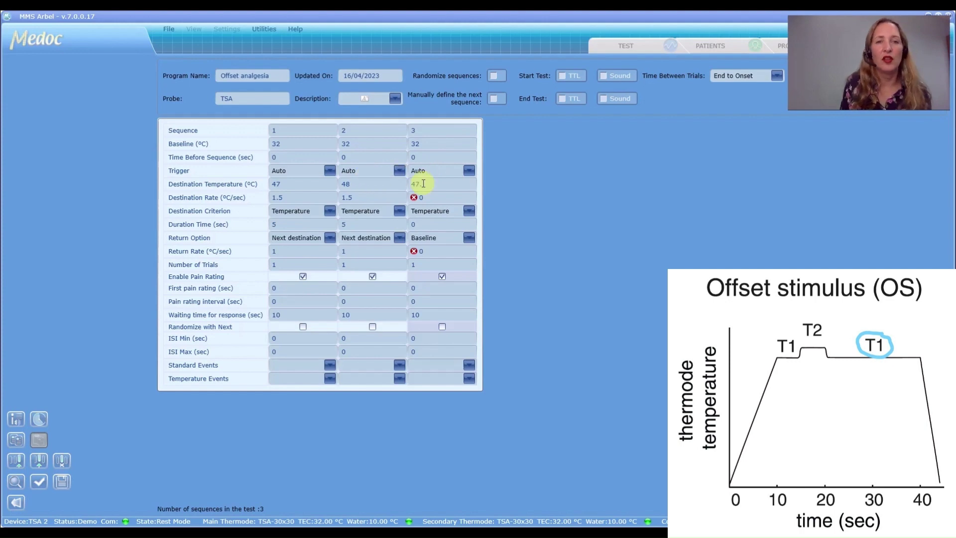
pyautogui.click(420, 198)
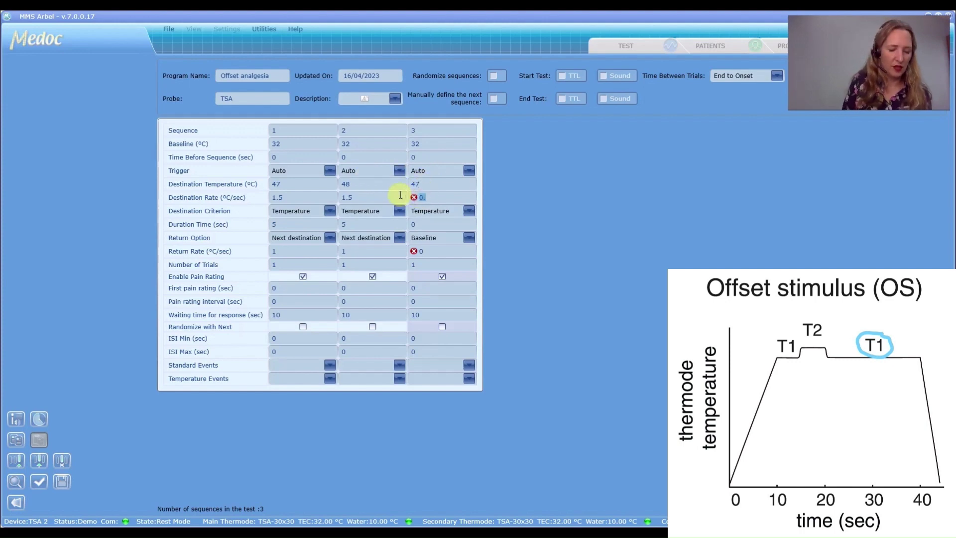
pyautogui.write('1.5')
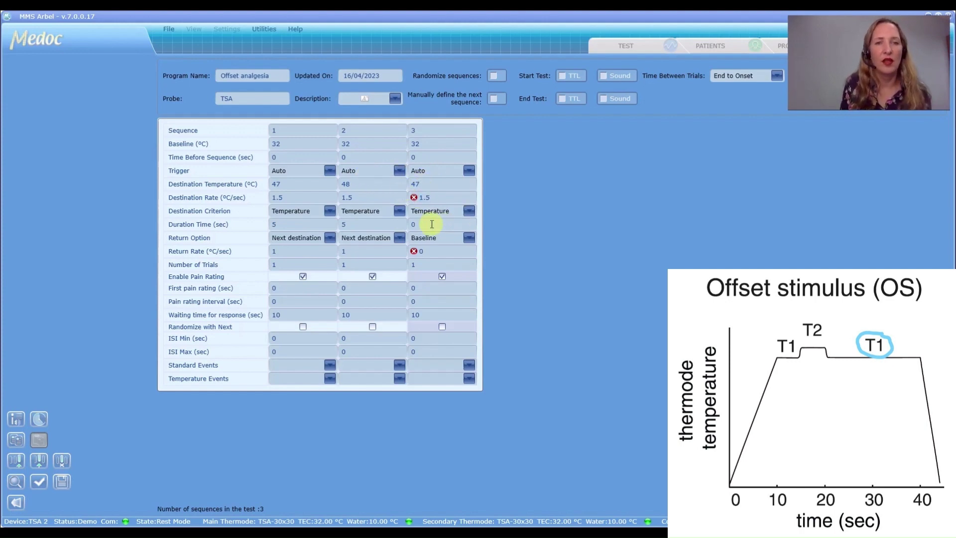
# Step: Give sequence 3 a 20 s duration, 6 °C/s return rate, and pain rating off
pyautogui.click(419, 224)
pyautogui.write('20')
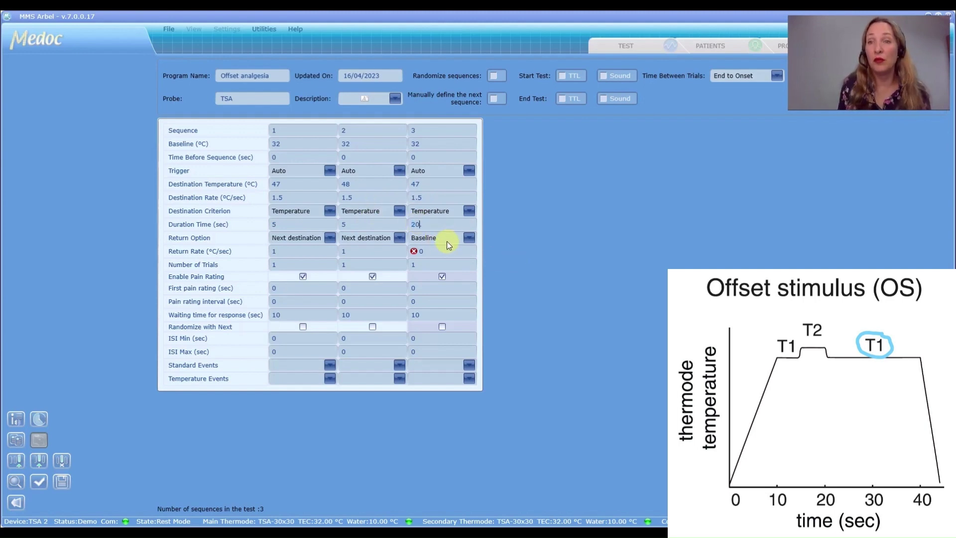
pyautogui.click(430, 252)
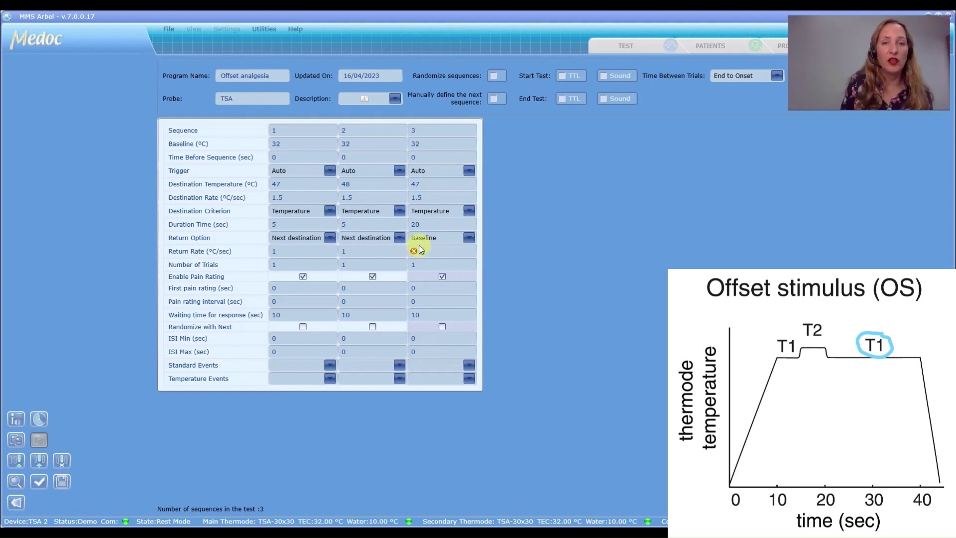
pyautogui.write('6.')
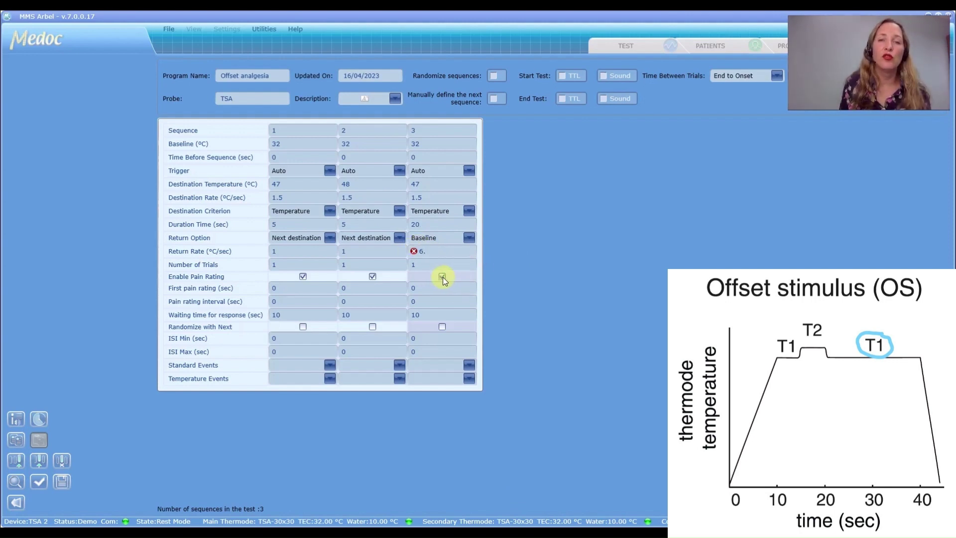
pyautogui.click(443, 277)
# Step: Turn off pain rating on sequences 2 and 1, then preview the full temperature curve
pyautogui.click(373, 277)
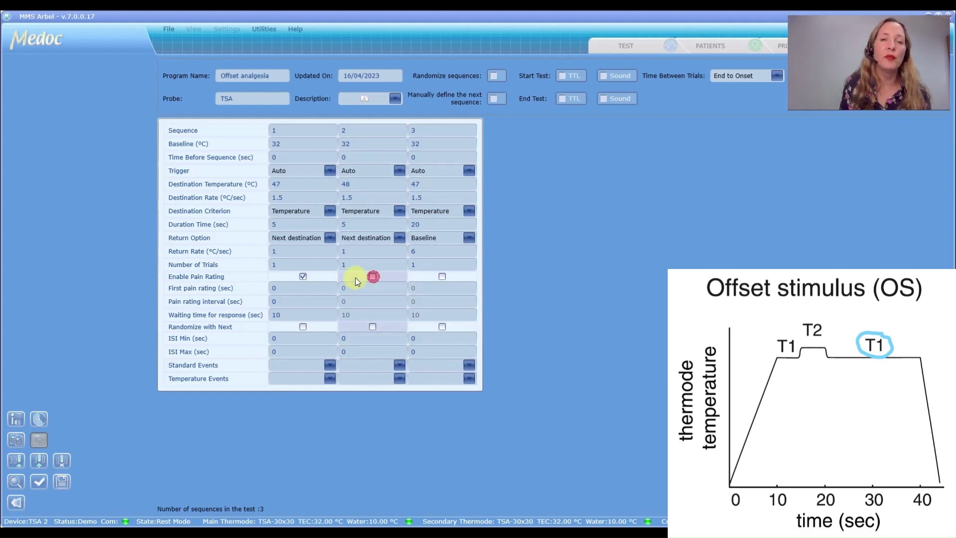
pyautogui.click(303, 276)
pyautogui.click(302, 276)
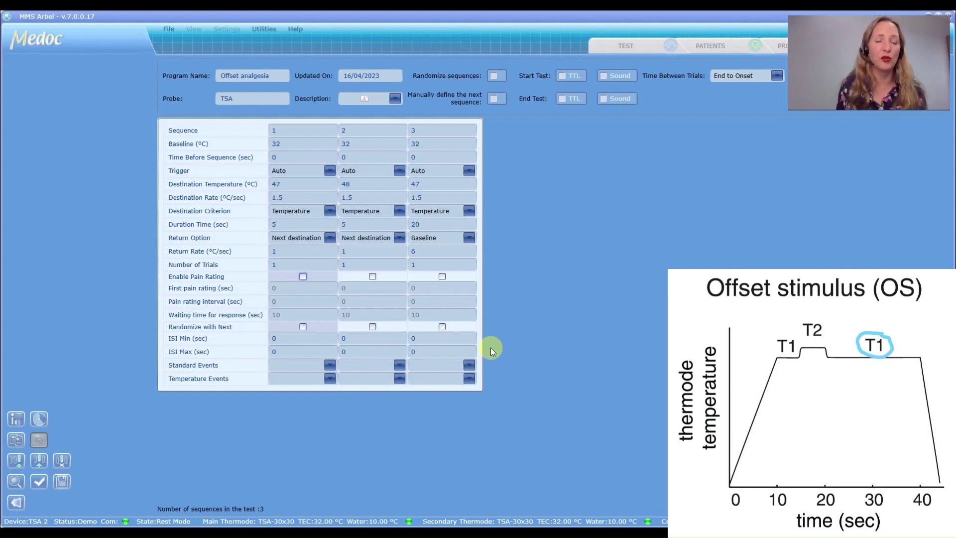
pyautogui.click(17, 481)
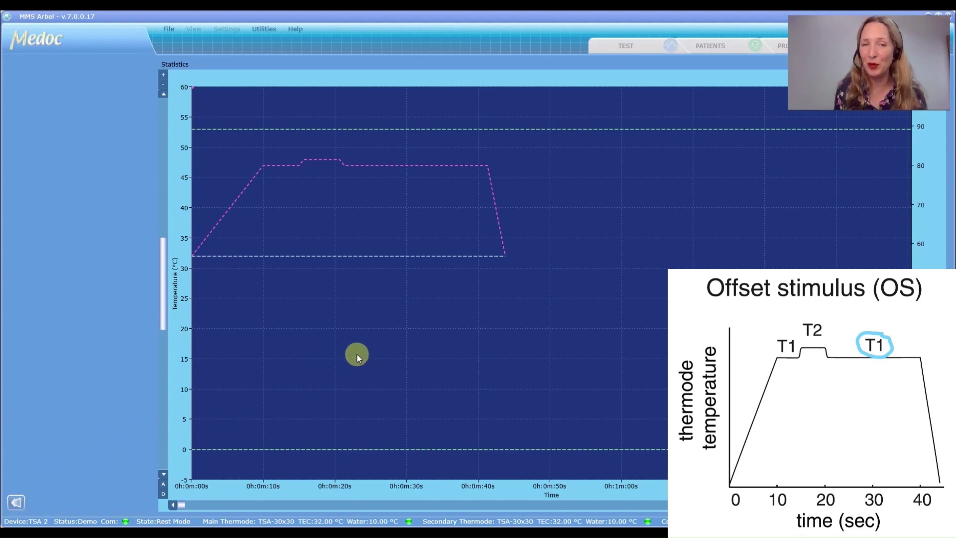
# Step: Go back from the graph preview to the Offset analgesia sequence table
pyautogui.click(16, 502)
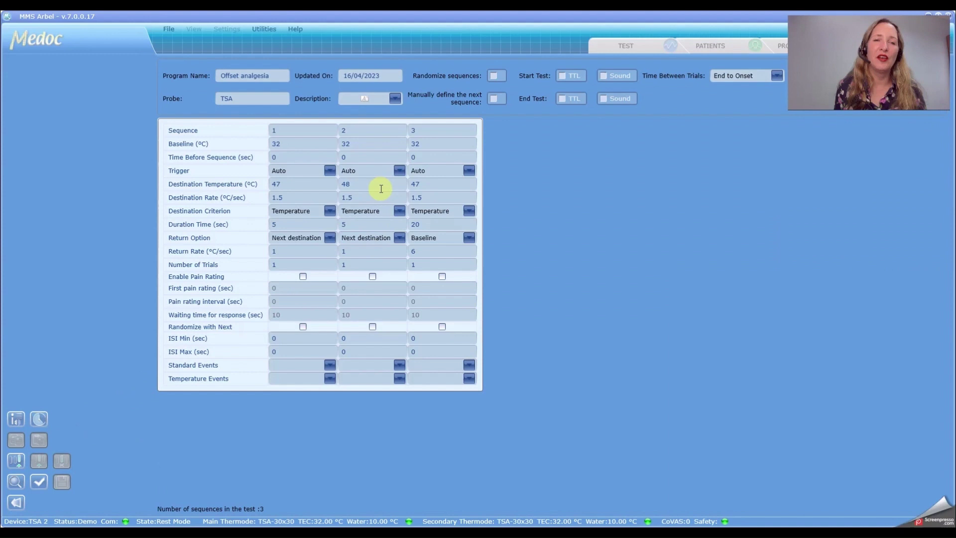
# Step: Set sequence 2's Return Option to Baseline and preview the resulting two-stimulus profile
pyautogui.click(369, 132)
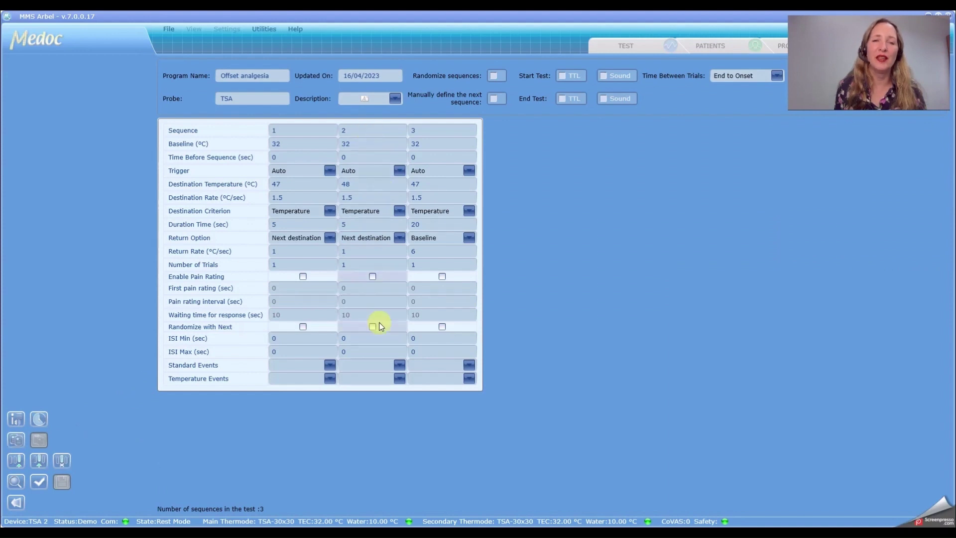
pyautogui.click(398, 236)
pyautogui.click(372, 251)
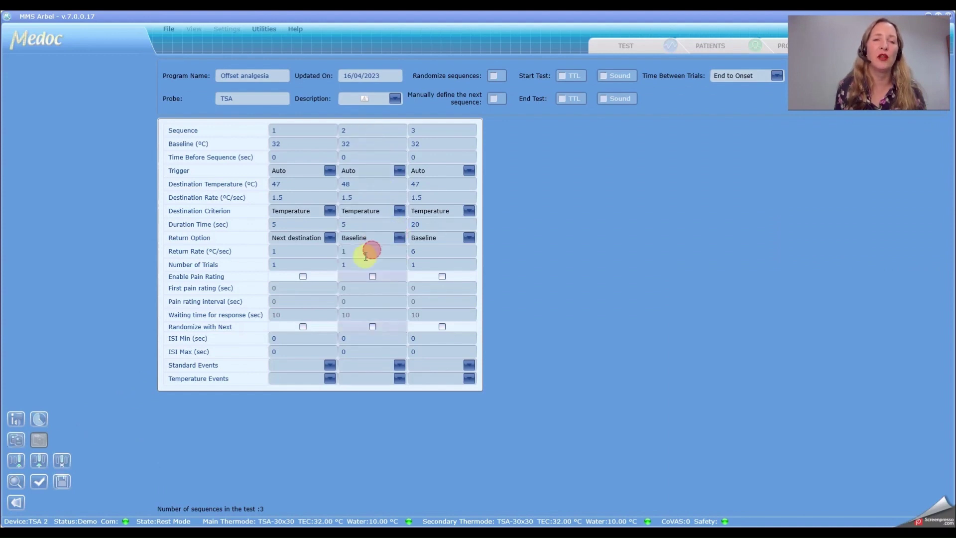
pyautogui.click(15, 481)
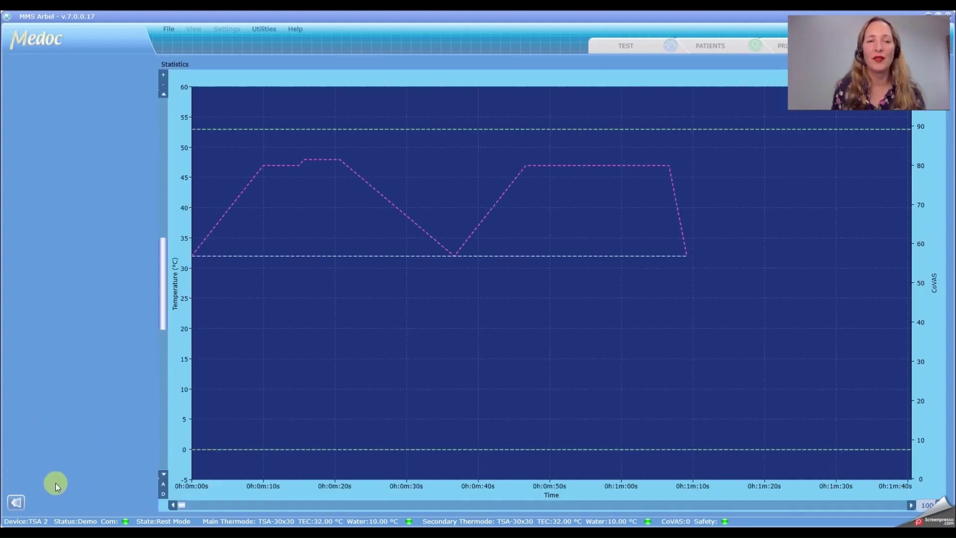
# Step: Set sequence 2 to Next destination with Return Rate 10, then check the graph preview
pyautogui.click(18, 502)
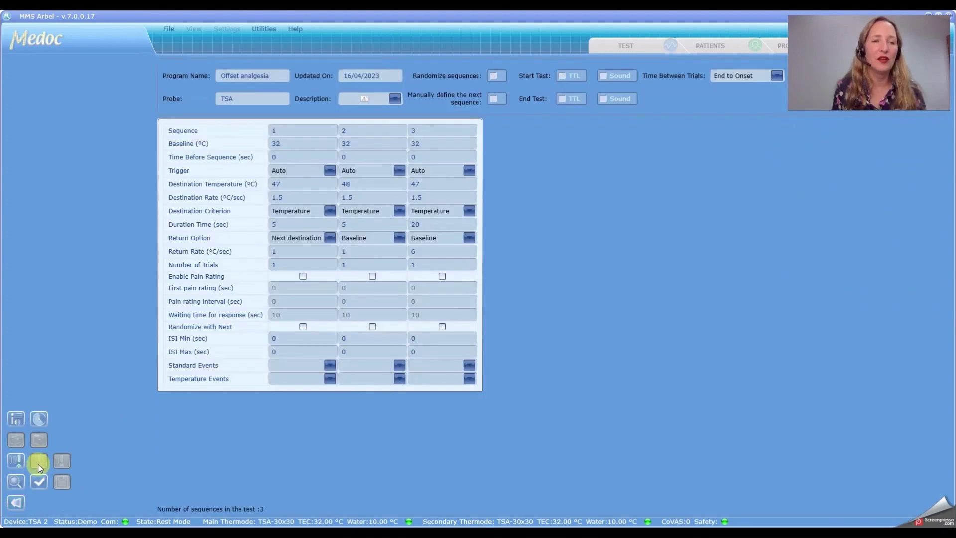
pyautogui.click(399, 238)
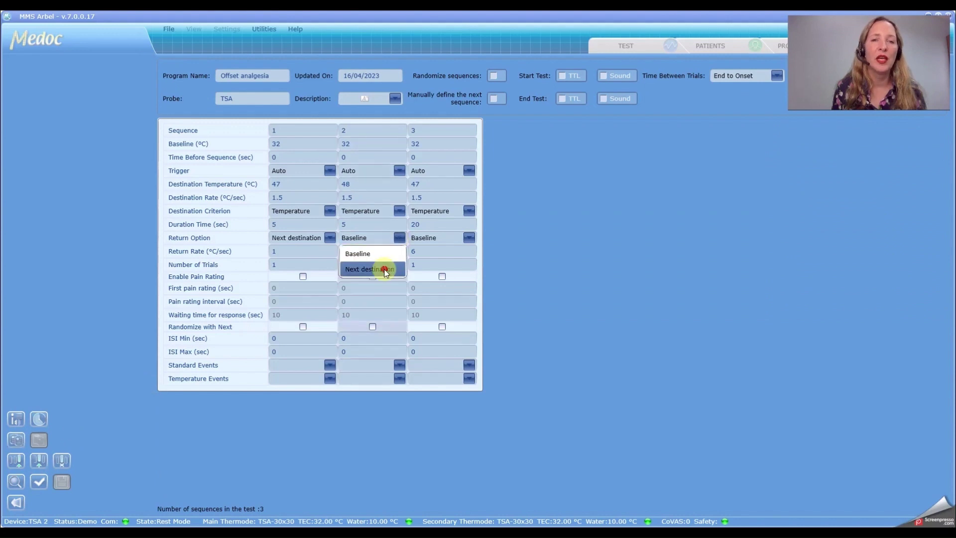
pyautogui.click(384, 269)
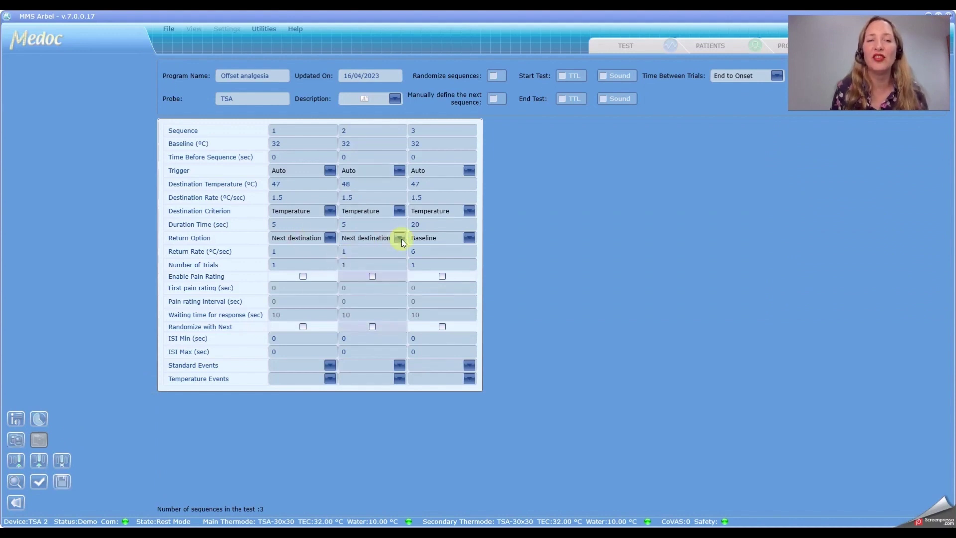
pyautogui.click(377, 253)
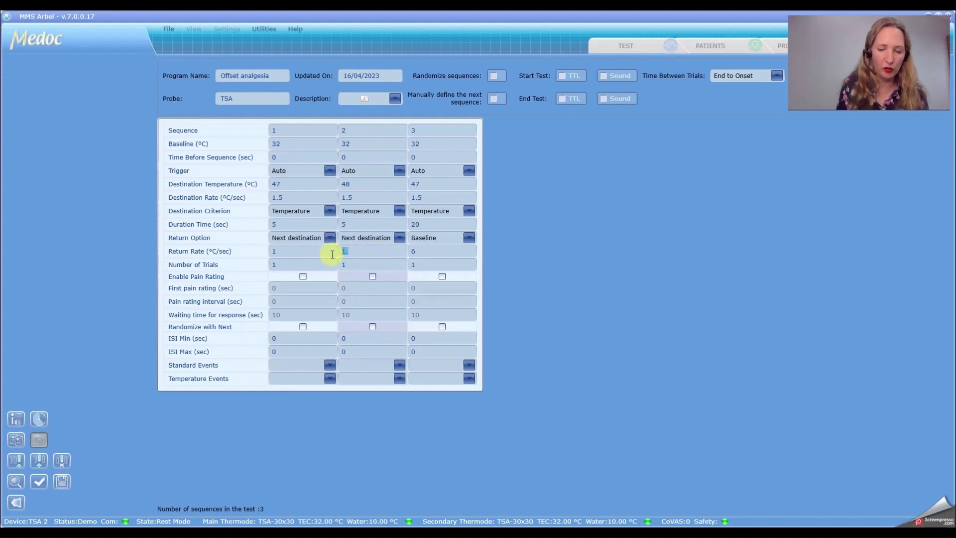
pyautogui.write('10')
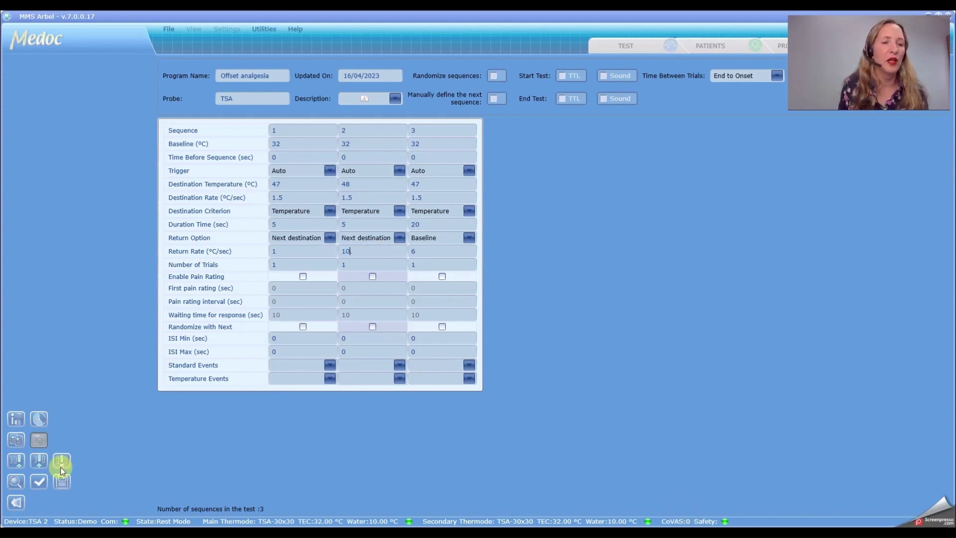
pyautogui.click(16, 481)
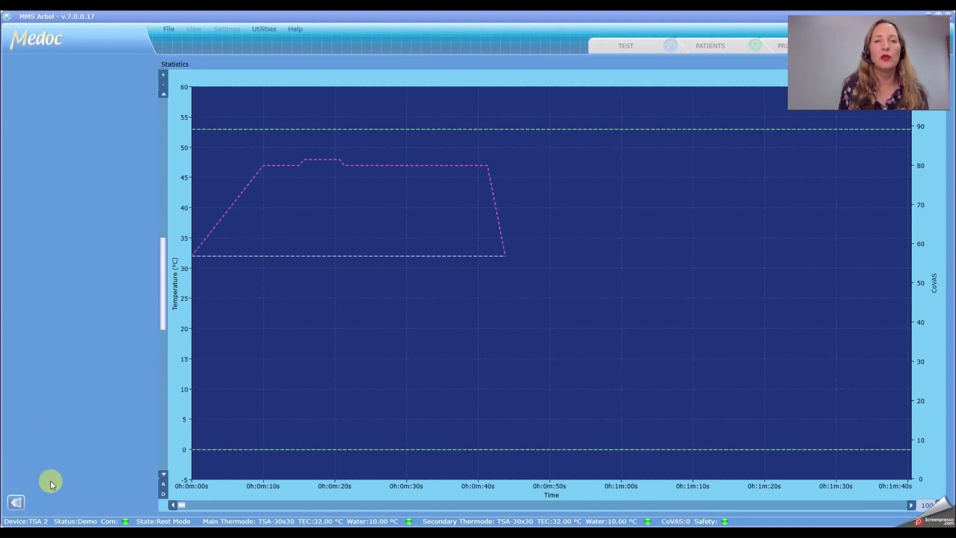
pyautogui.click(14, 498)
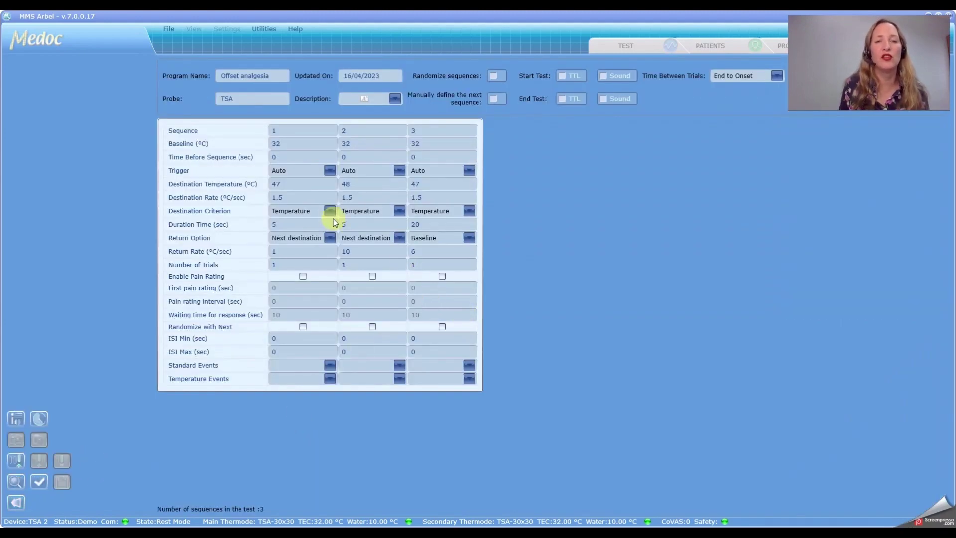
# Step: Change sequence 2's return rate to 1 °C/s and save the Offset analgesia program
pyautogui.click(362, 253)
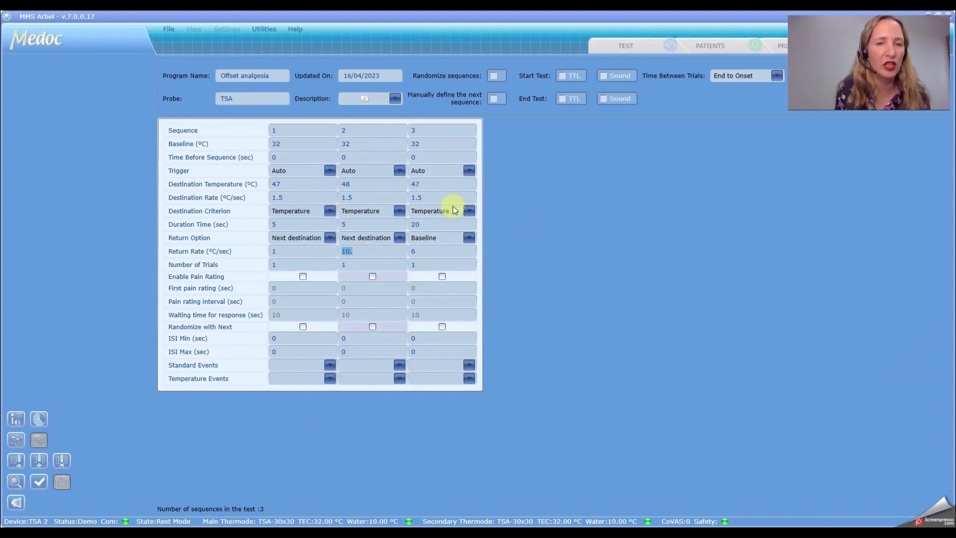
pyautogui.write('1.')
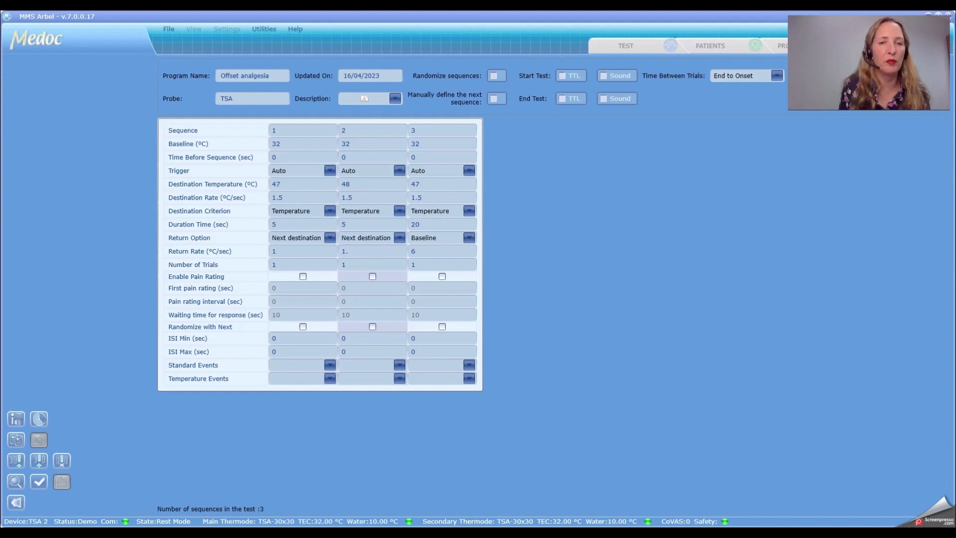
pyautogui.click(429, 251)
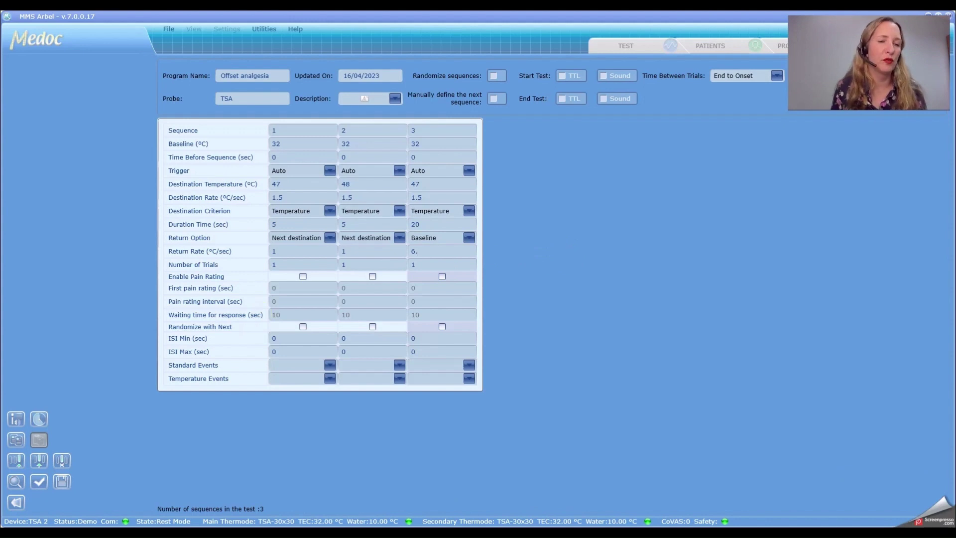
pyautogui.click(61, 483)
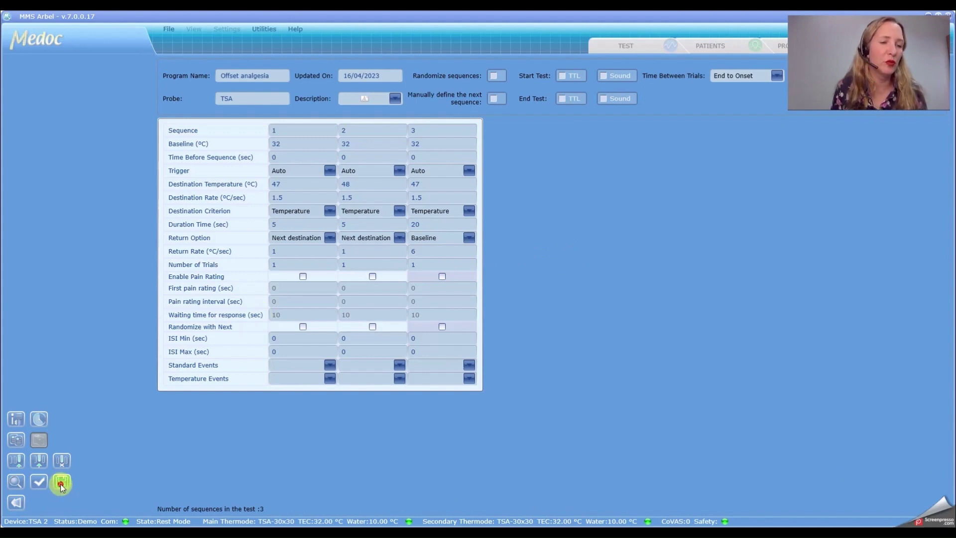
# Step: Back on the program list, pick Offset analgesia under TEST and open its test screen
pyautogui.click(19, 503)
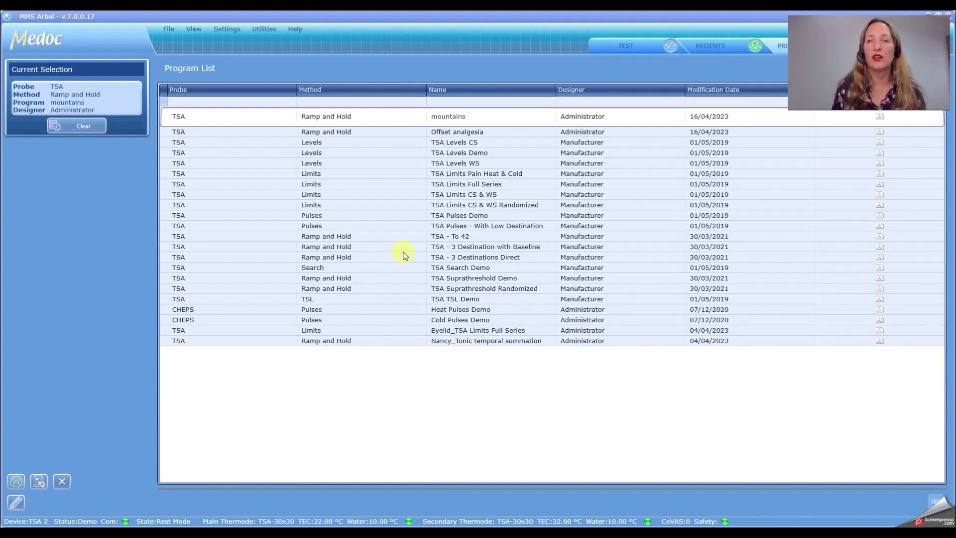
pyautogui.click(624, 47)
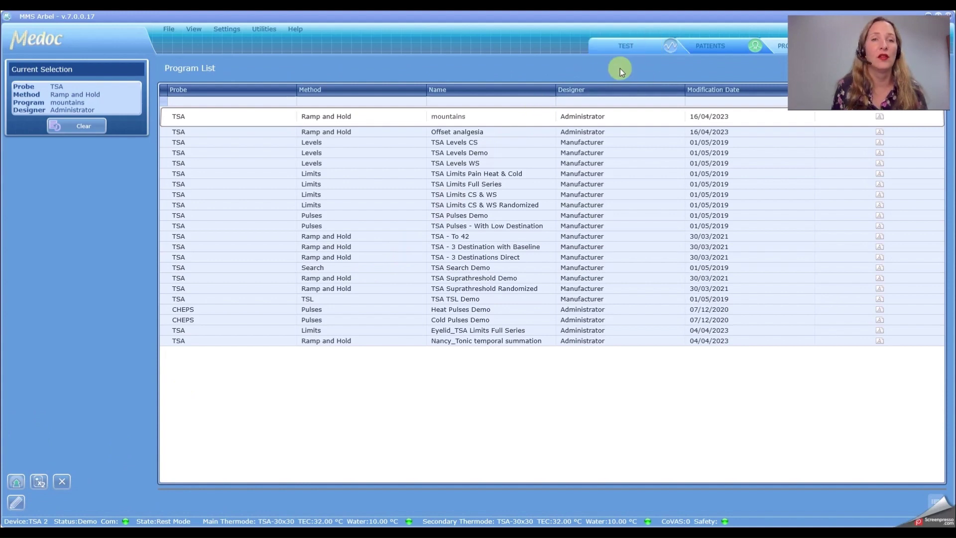
pyautogui.click(454, 122)
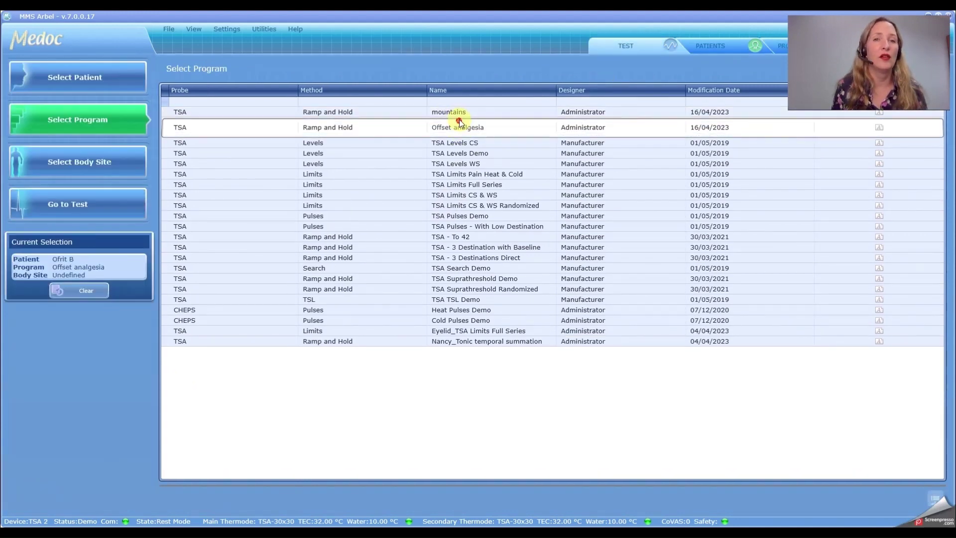
pyautogui.click(76, 82)
pyautogui.click(102, 121)
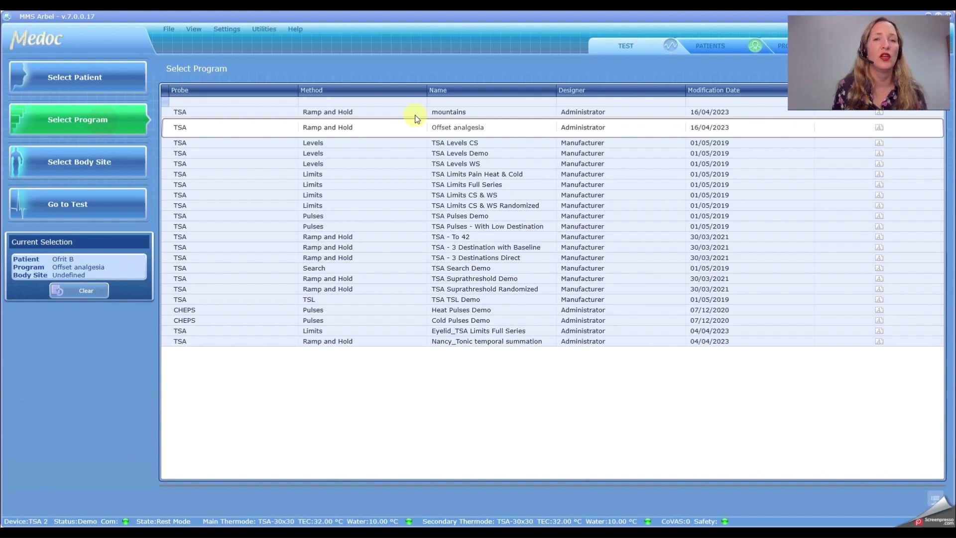
pyautogui.click(91, 205)
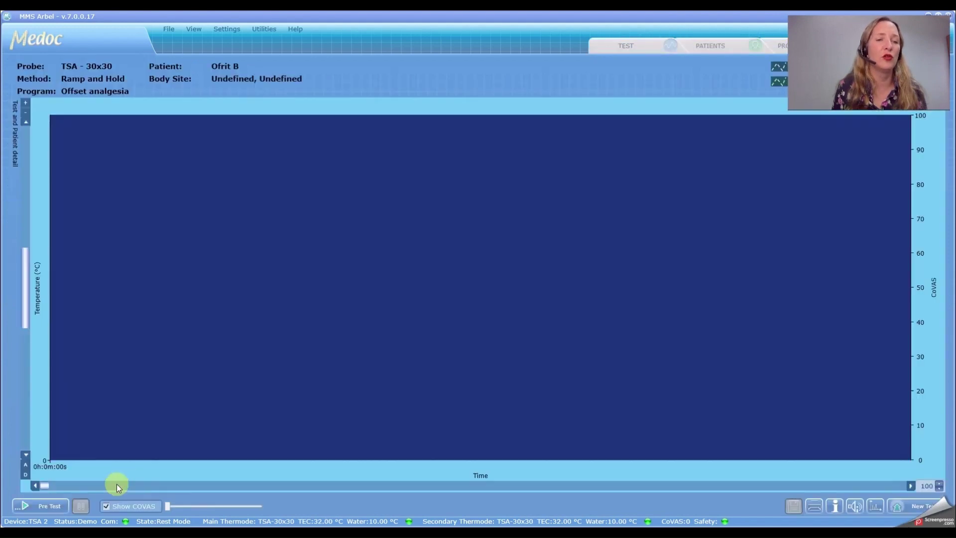
# Step: Pre-test and start the Offset analgesia run, raising the CoVAS rating then dropping it to zero
pyautogui.click(48, 507)
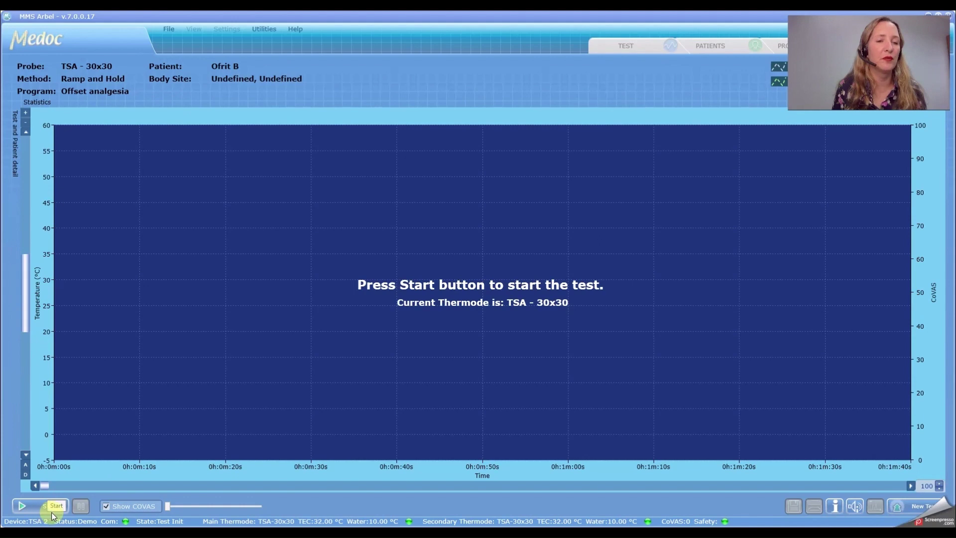
pyautogui.click(52, 509)
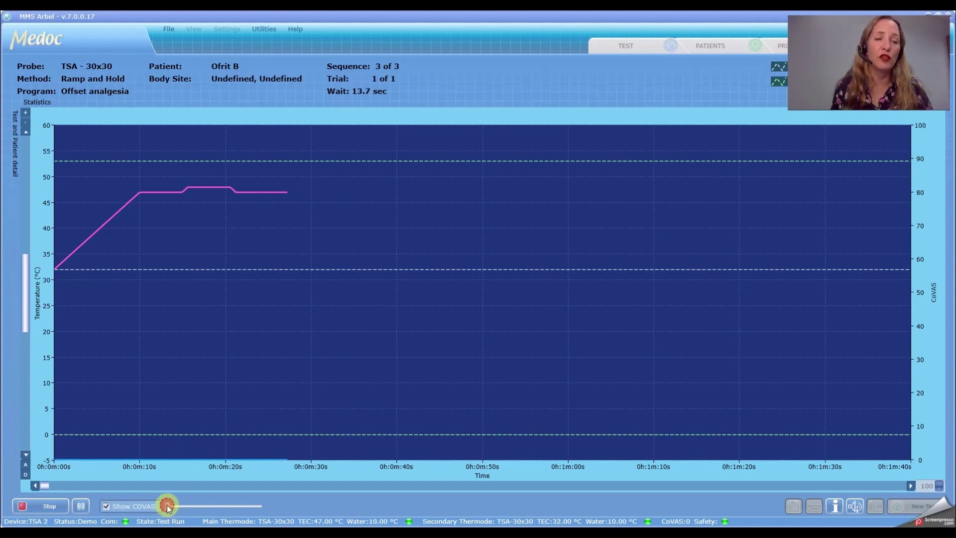
pyautogui.moveTo(166, 505)
pyautogui.mouseDown()
pyautogui.moveTo(225, 501)
pyautogui.moveTo(202, 500)
pyautogui.moveTo(214, 500)
pyautogui.mouseUp()
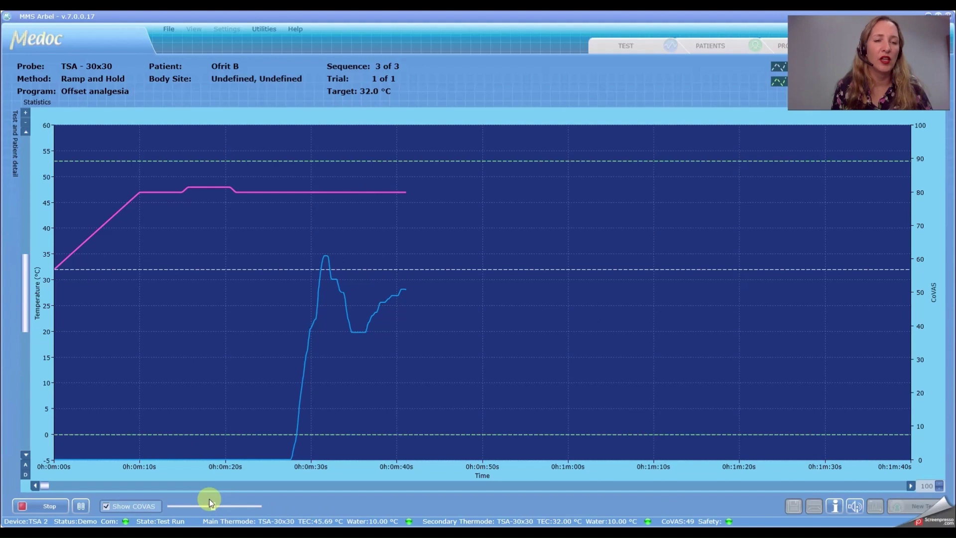
pyautogui.moveTo(209, 499); pyautogui.dragTo(147, 499)
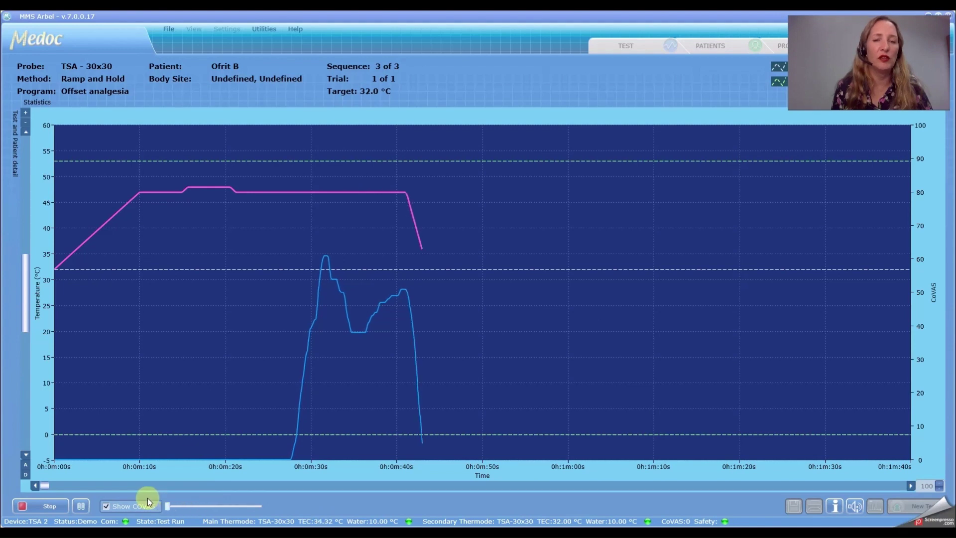